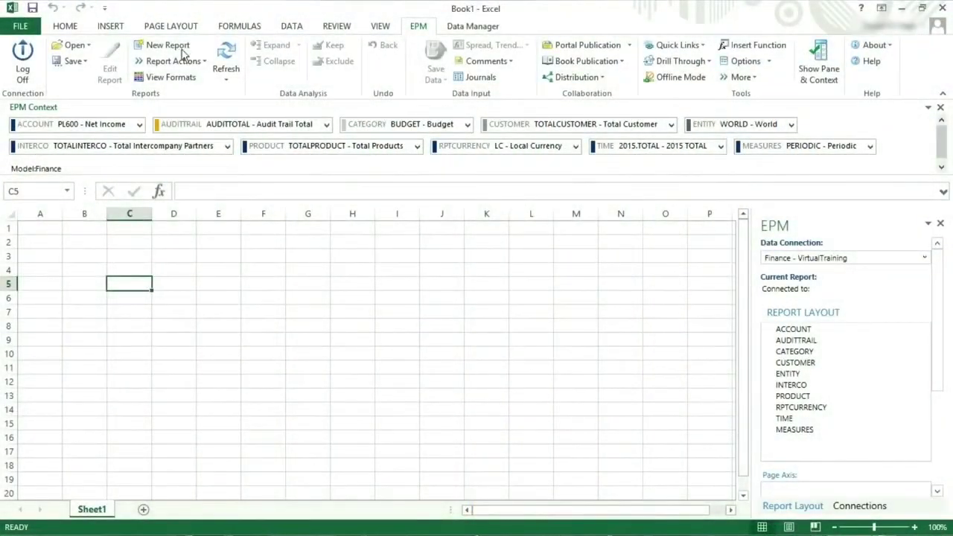
Create a new report with ENTITY on the row axis and PRODUCT on the column axis, and narrow the EPM pane
left_click(170, 45)
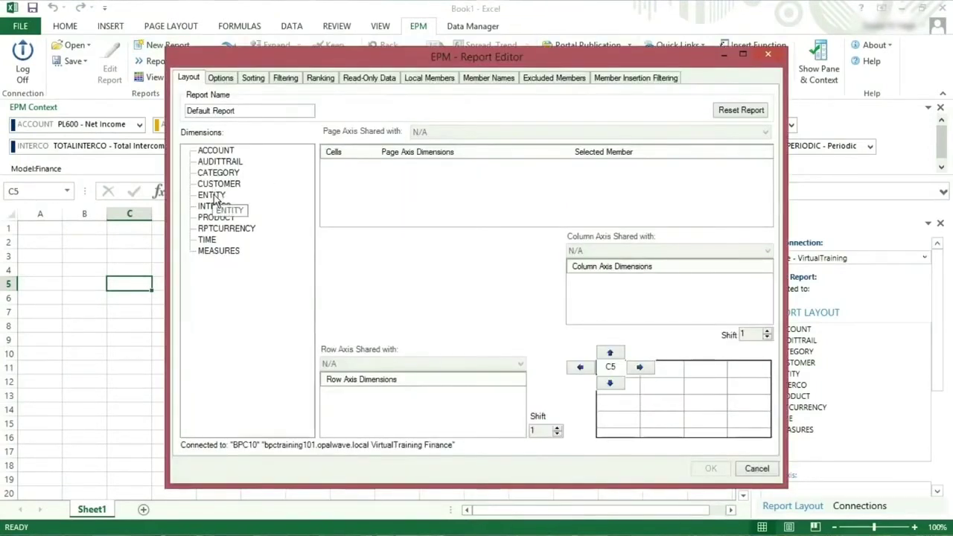
left_click_drag(216, 200, 365, 417)
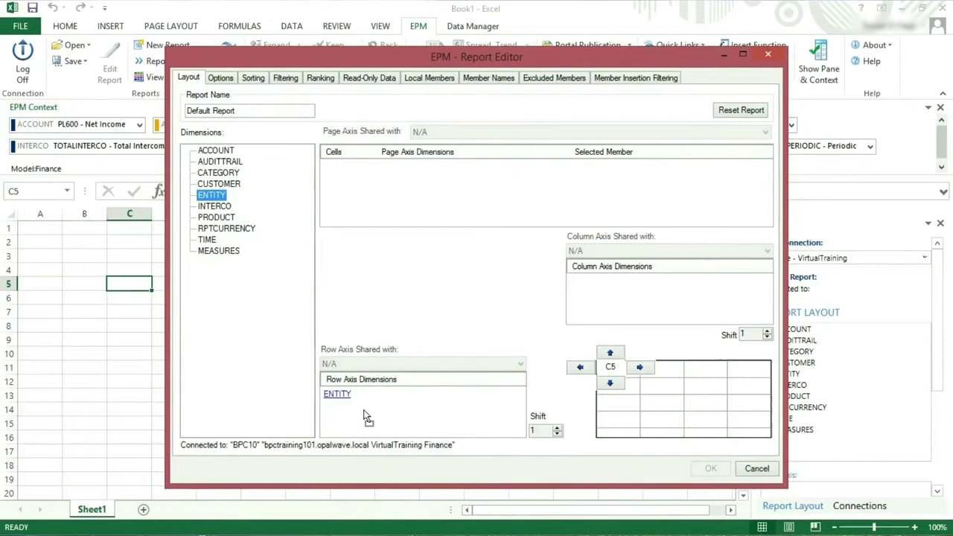
left_click_drag(218, 217, 606, 299)
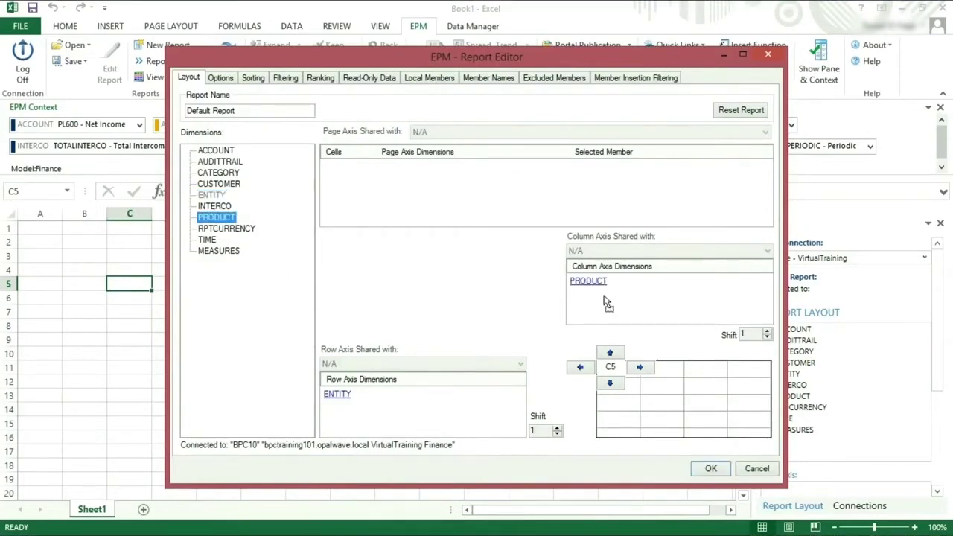
left_click(710, 468)
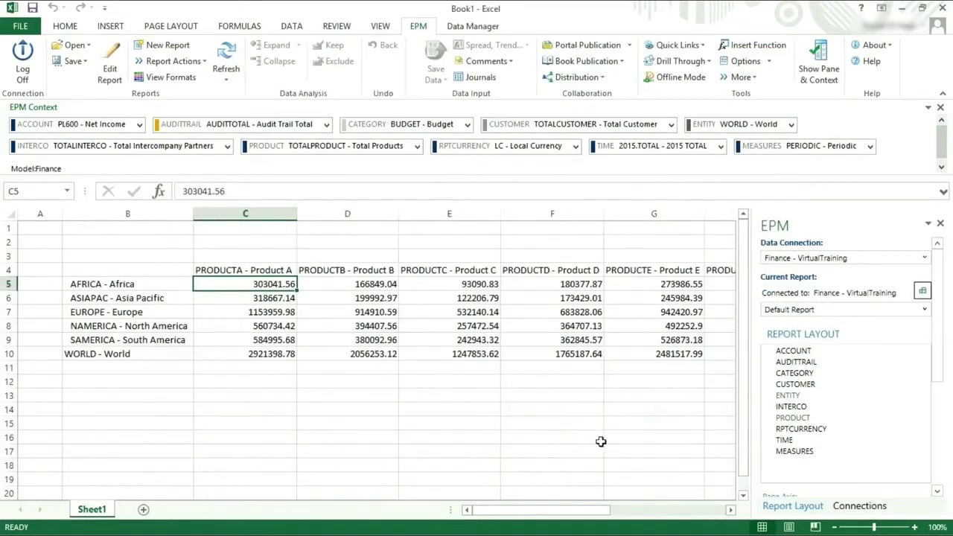
left_click_drag(751, 421, 824, 409)
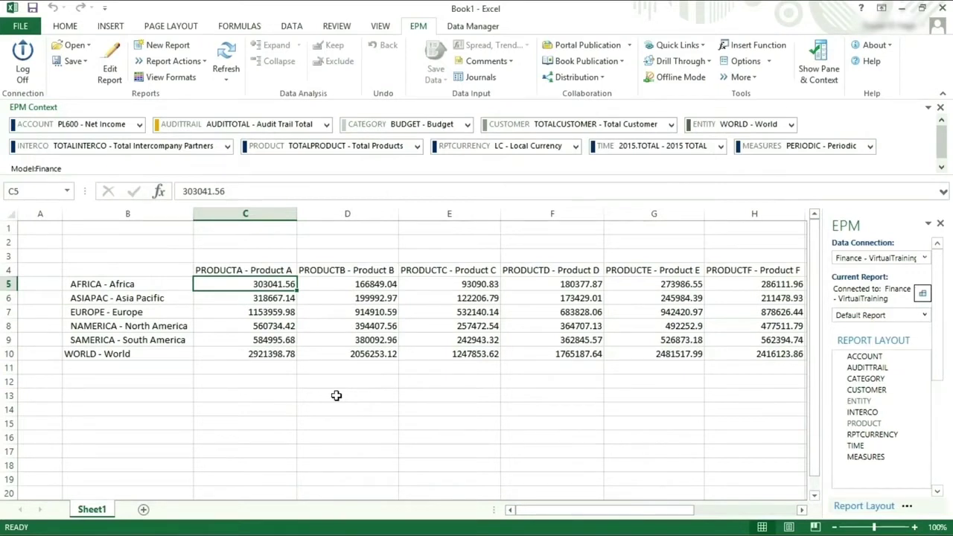
Edit the report's ENTITY row dimension and remove the Context (WORLD - World) Member and Children selection
left_click(112, 61)
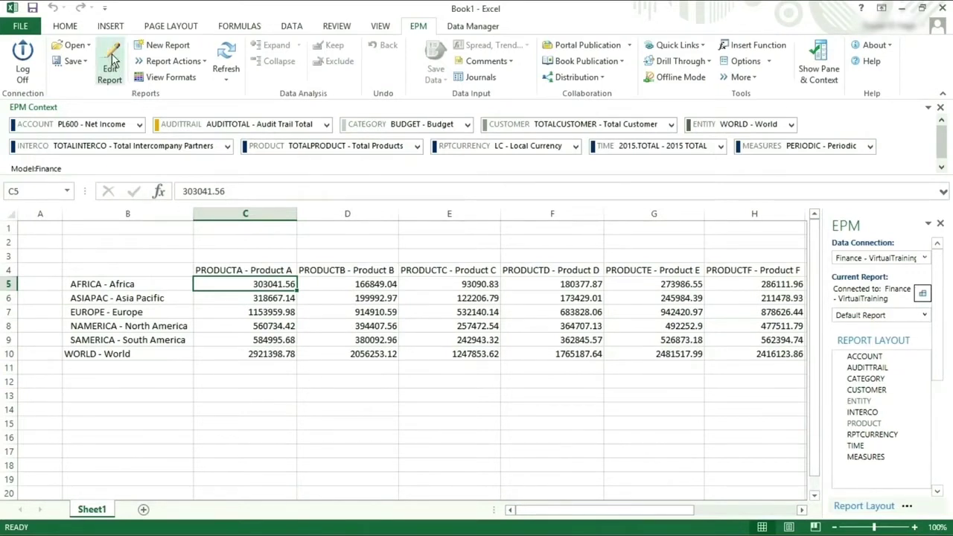
left_click(337, 396)
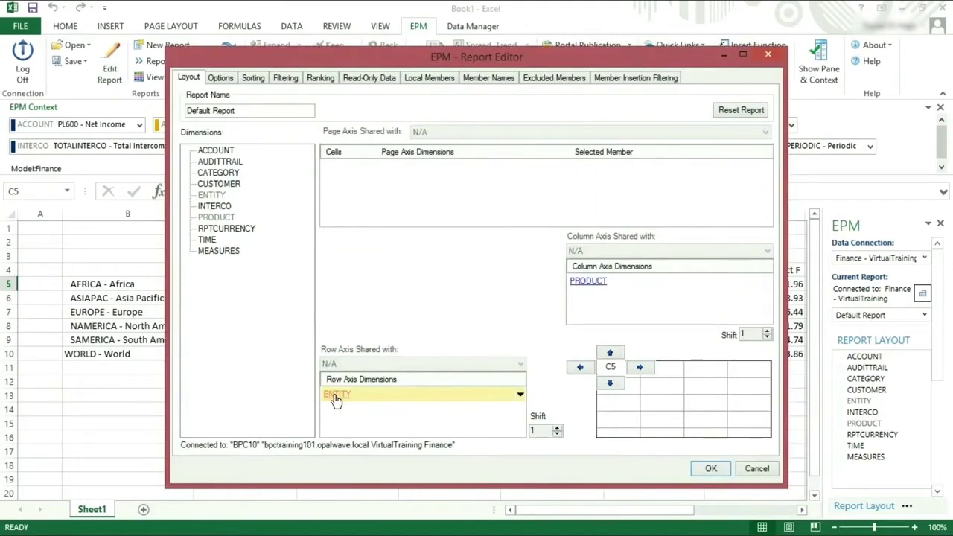
double_click(337, 398)
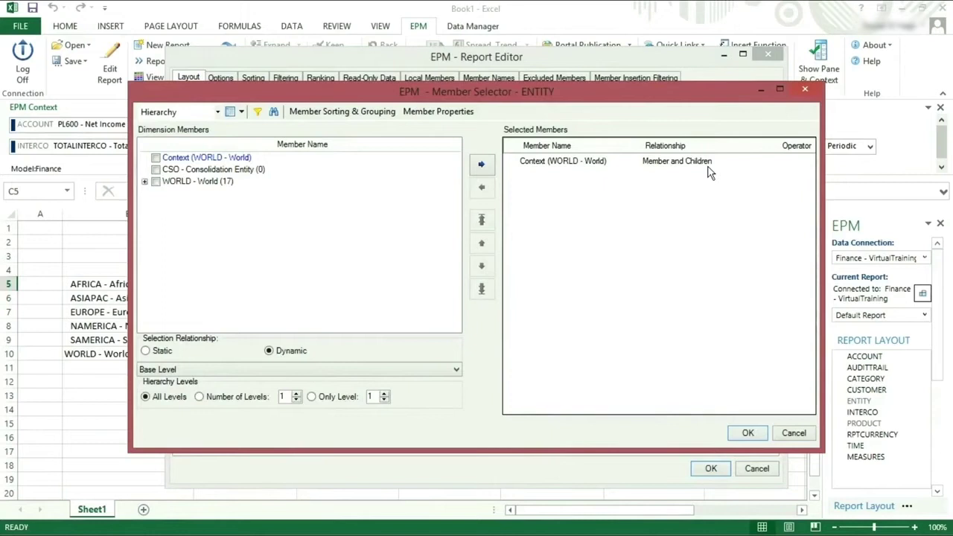
left_click(647, 161)
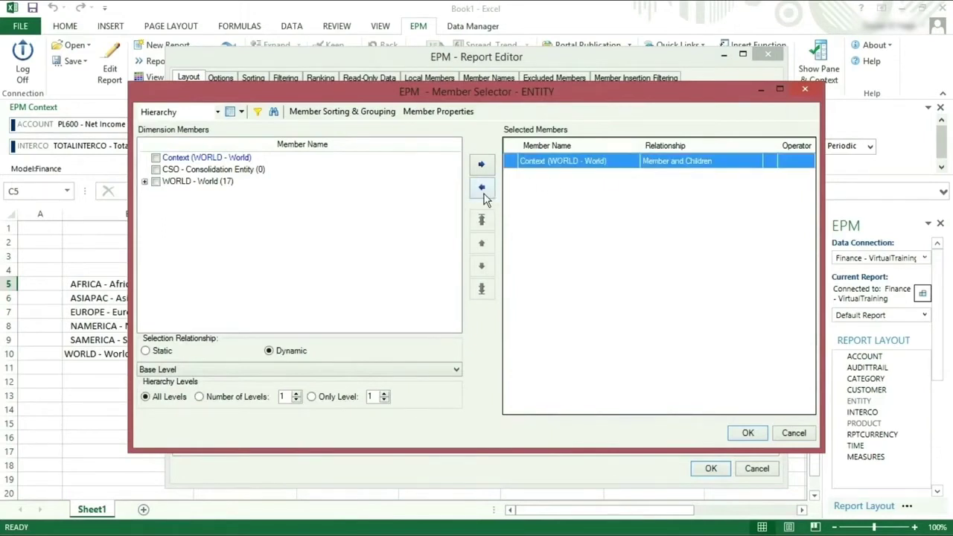
left_click(483, 191)
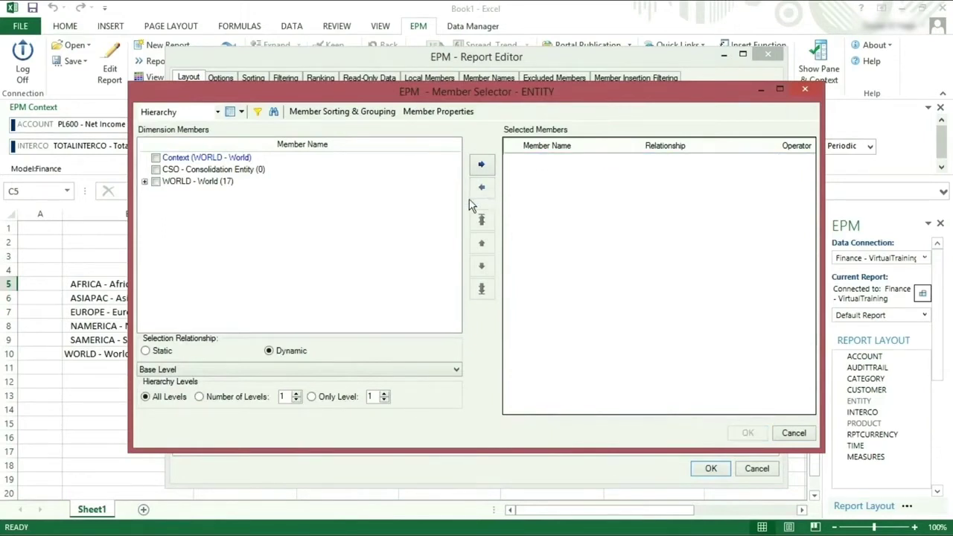
left_click(171, 183)
left_click(155, 182)
left_click(165, 228)
left_click(229, 373)
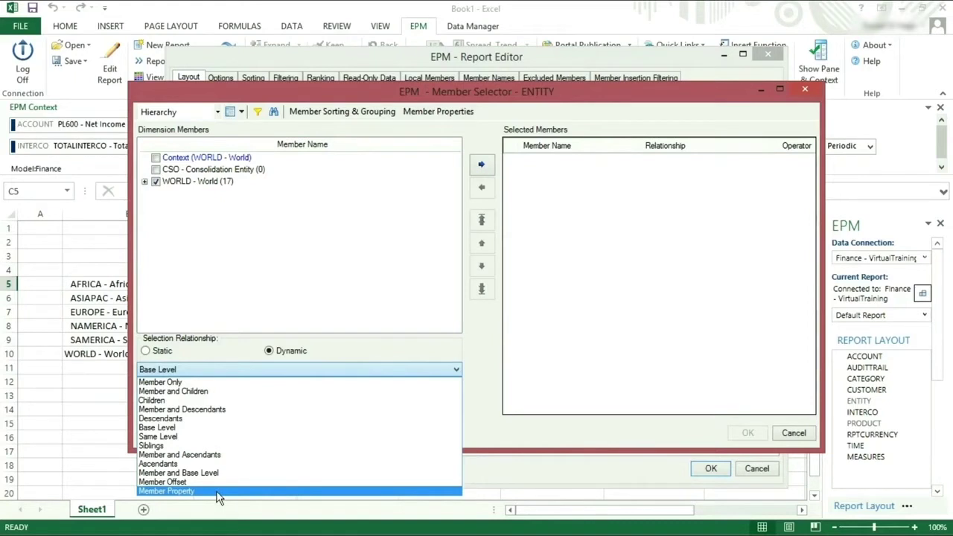
left_click(194, 492)
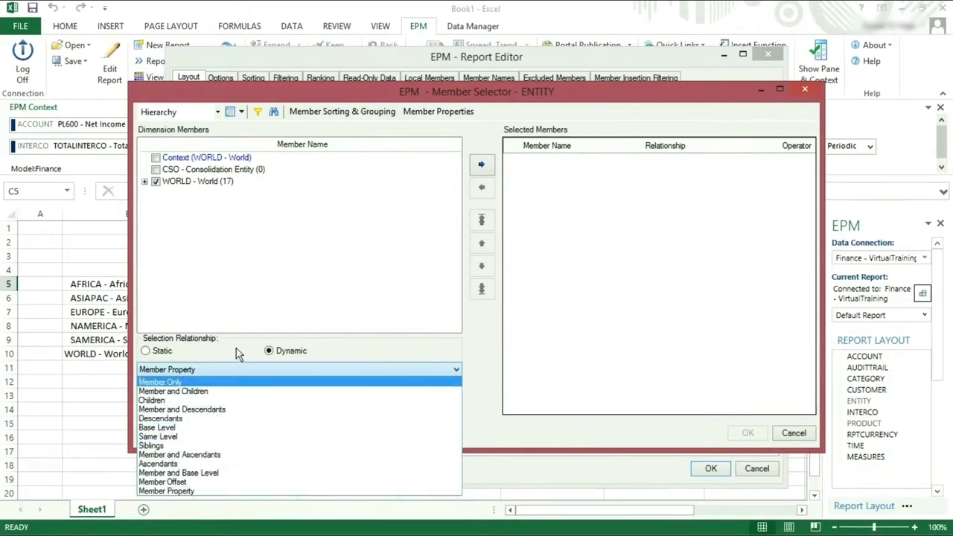
left_click(221, 372)
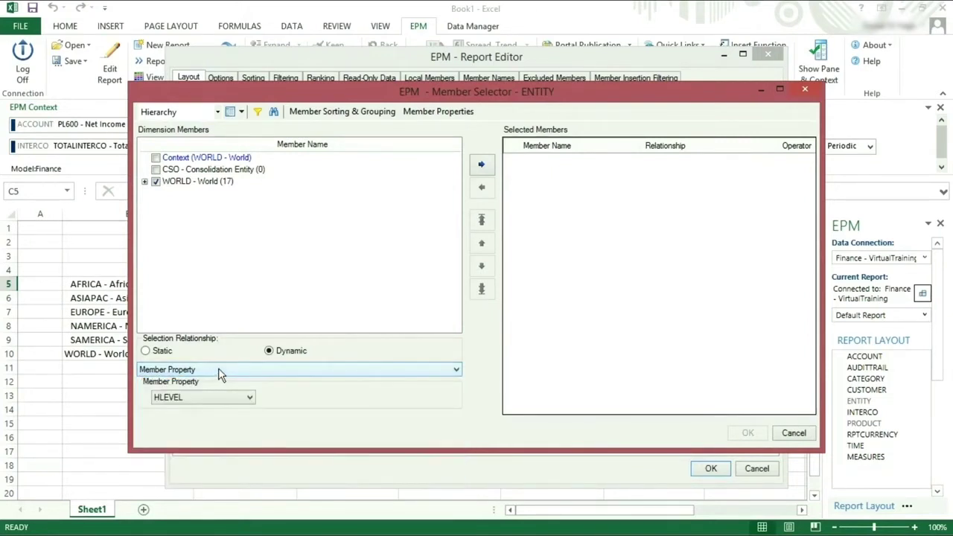
left_click(155, 181)
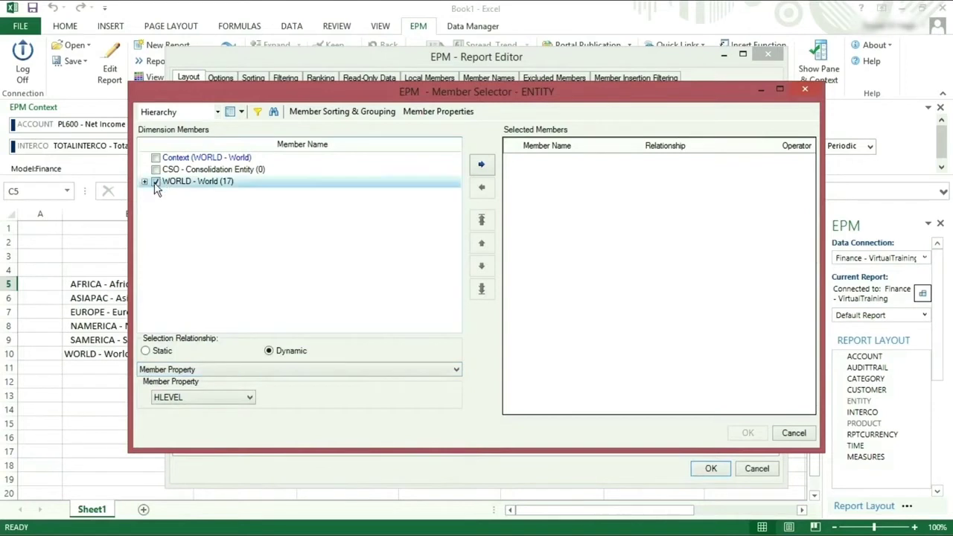
left_click(456, 370)
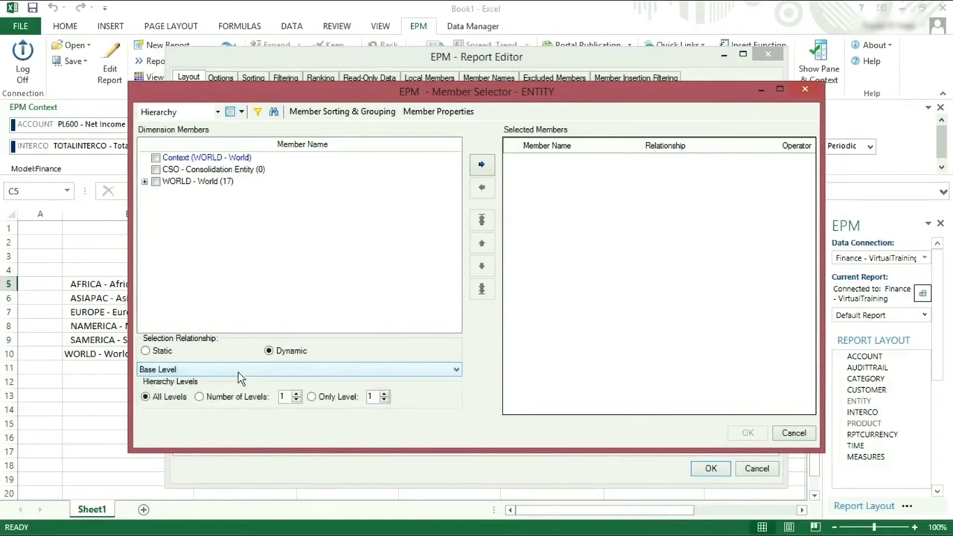
Add WORLD - World with the Base Level relationship as the ENTITY selection and apply it to the report
left_click(155, 182)
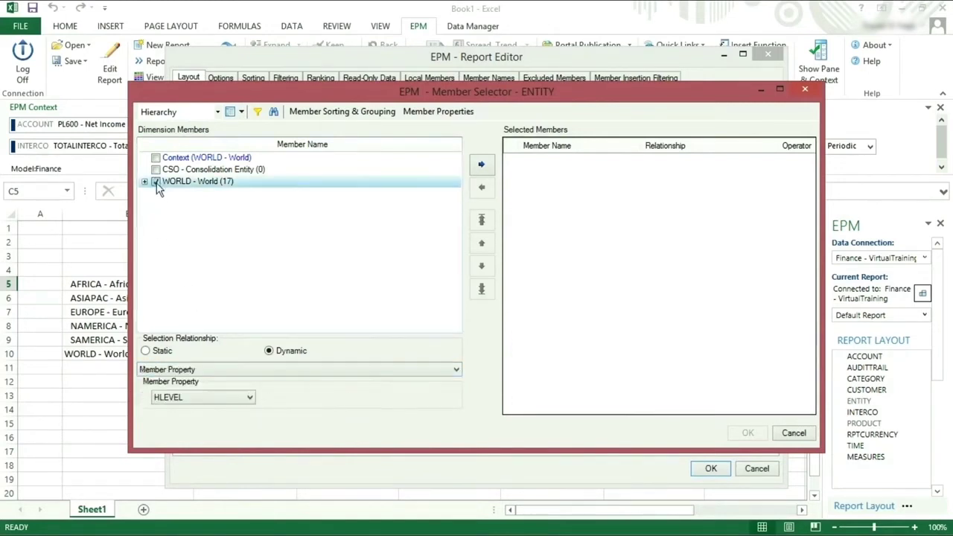
left_click(209, 370)
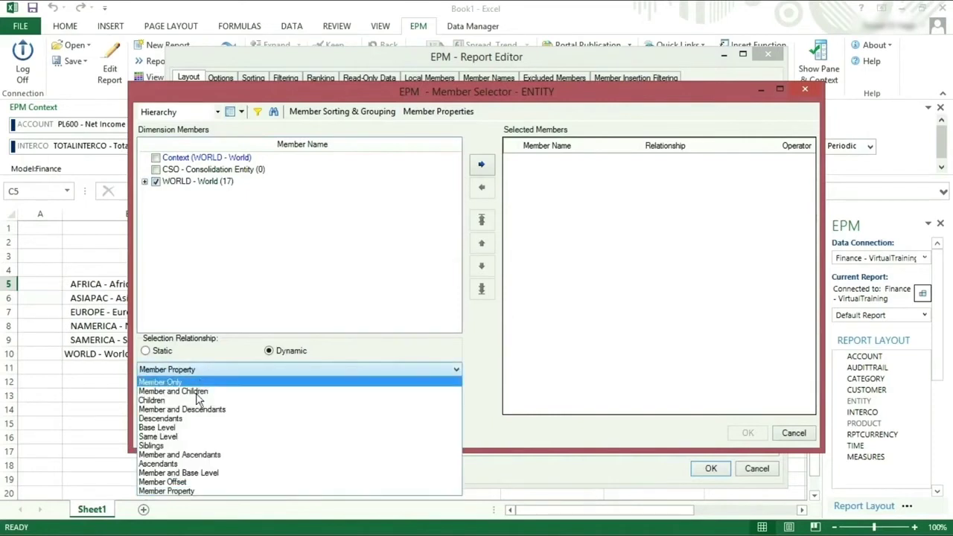
left_click(179, 428)
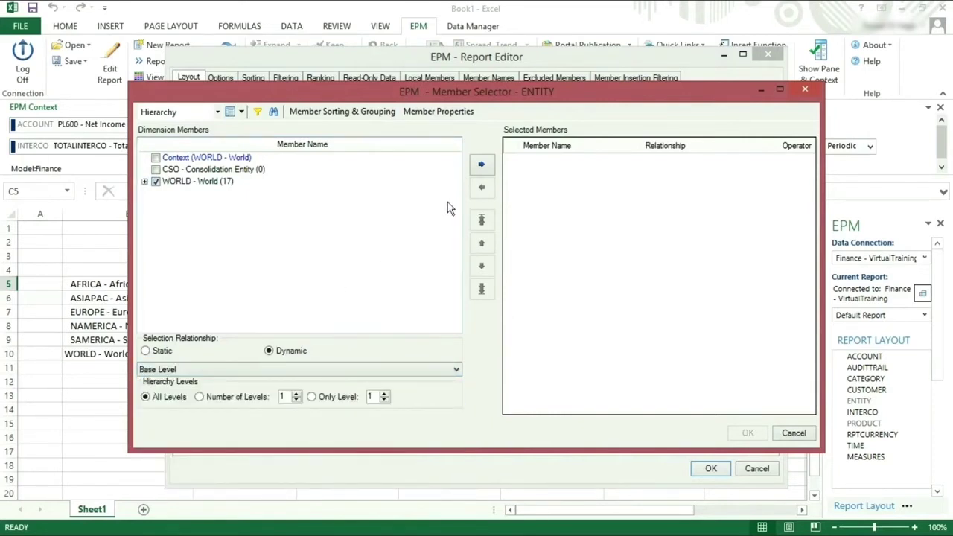
left_click(481, 164)
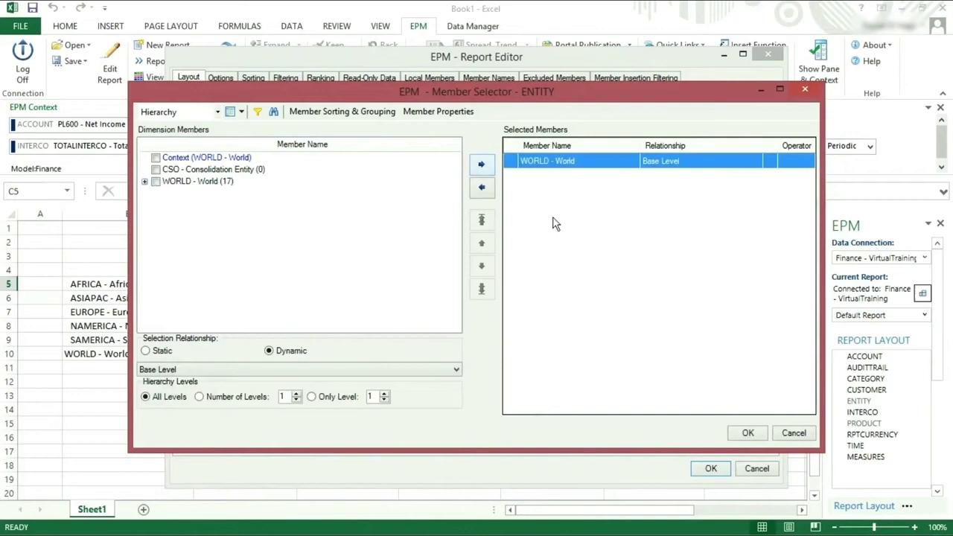
left_click(748, 432)
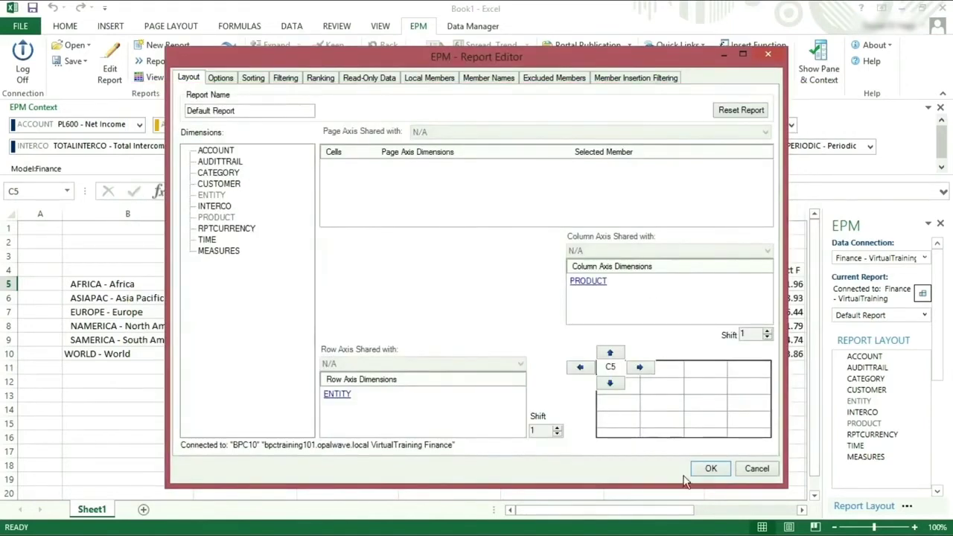
left_click(709, 468)
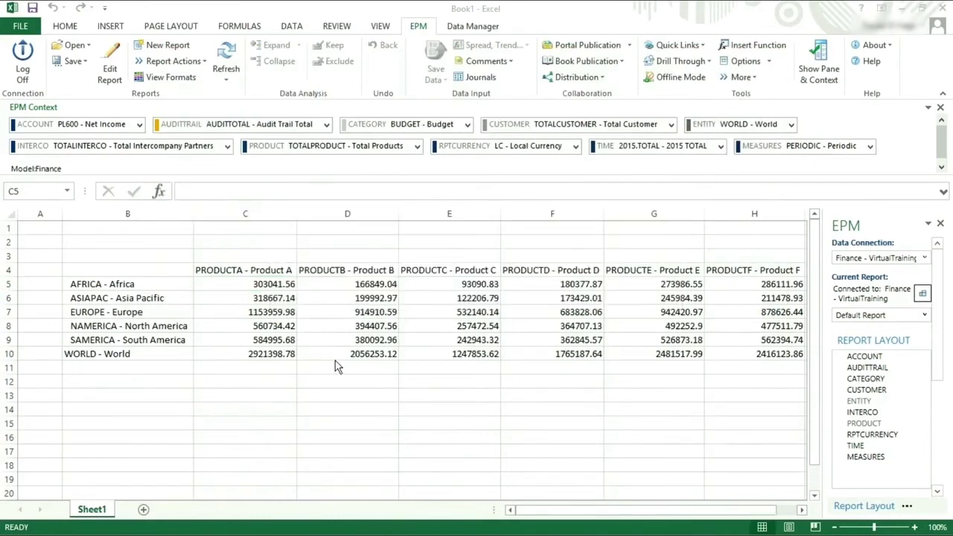
Apply the comma number style to the report's data cells C5:K16
left_click_drag(116, 284, 102, 430)
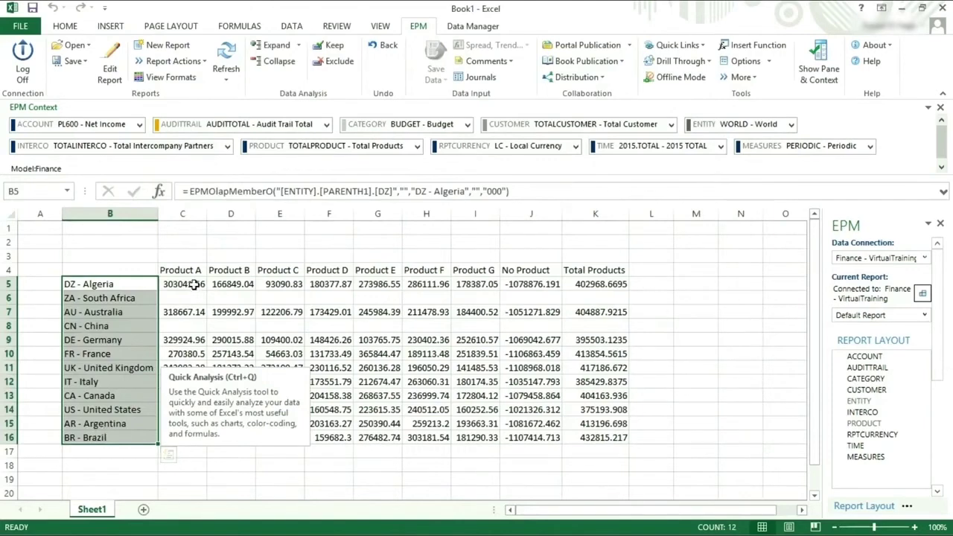
left_click_drag(194, 285, 187, 298)
left_click_drag(320, 326, 604, 438)
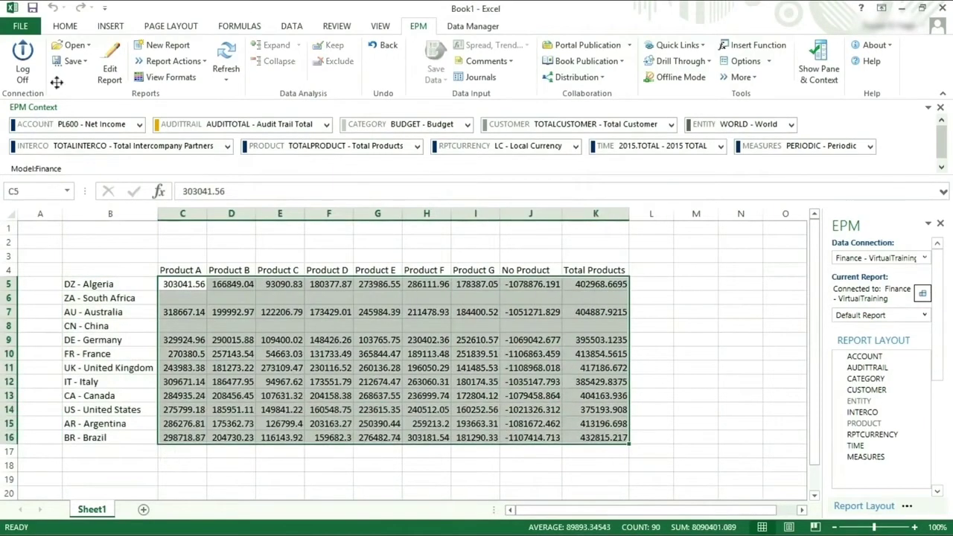
left_click(67, 27)
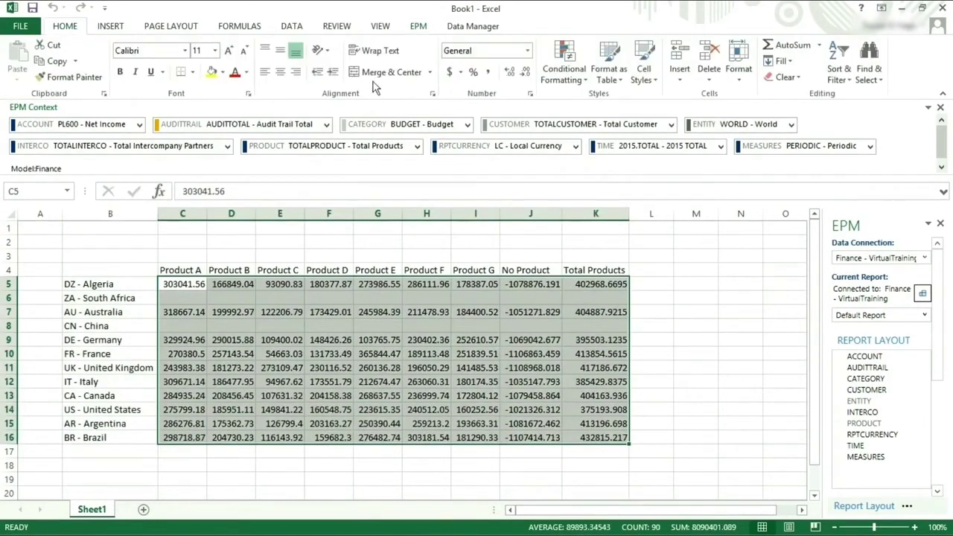
left_click(488, 72)
left_click(418, 26)
left_click(224, 251)
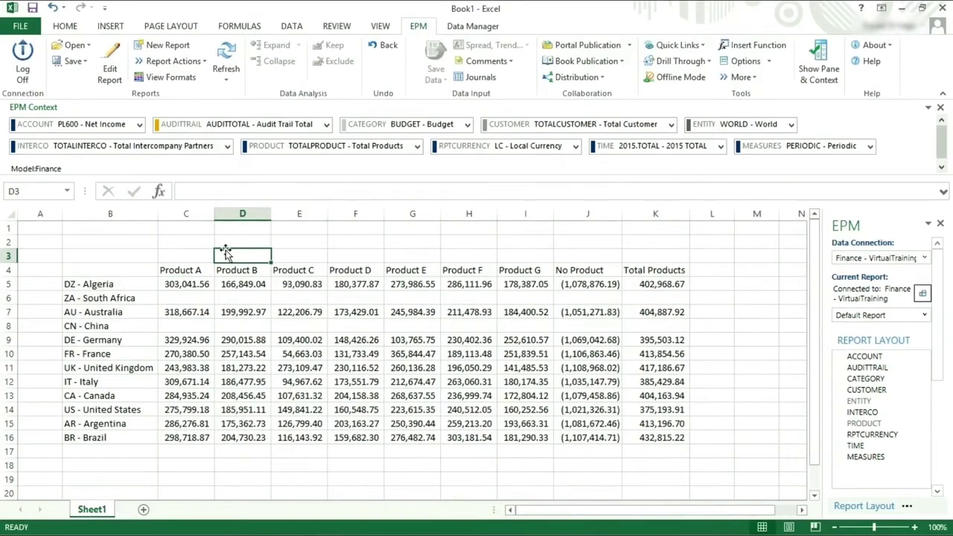
Sort the report rows in descending order based on the last column, Total Products
left_click(670, 270)
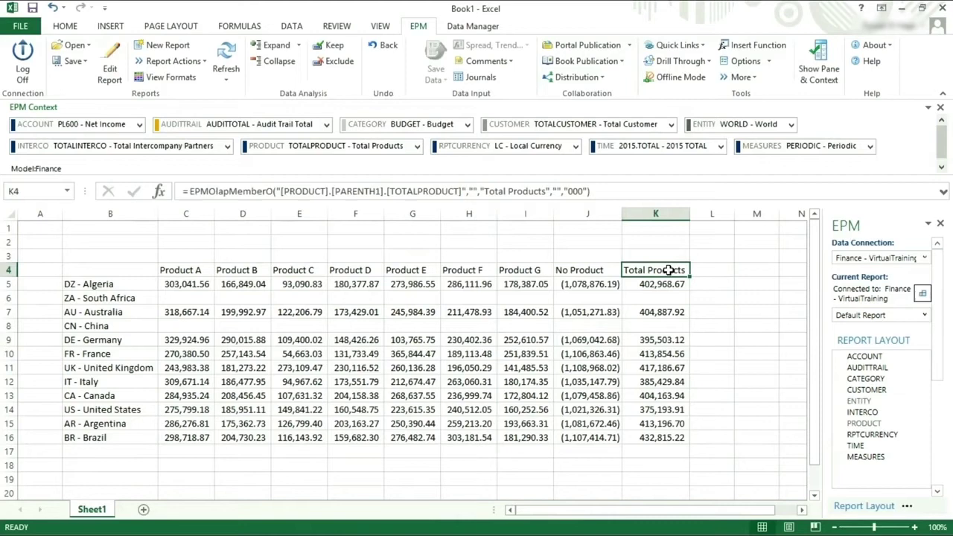
left_click(110, 64)
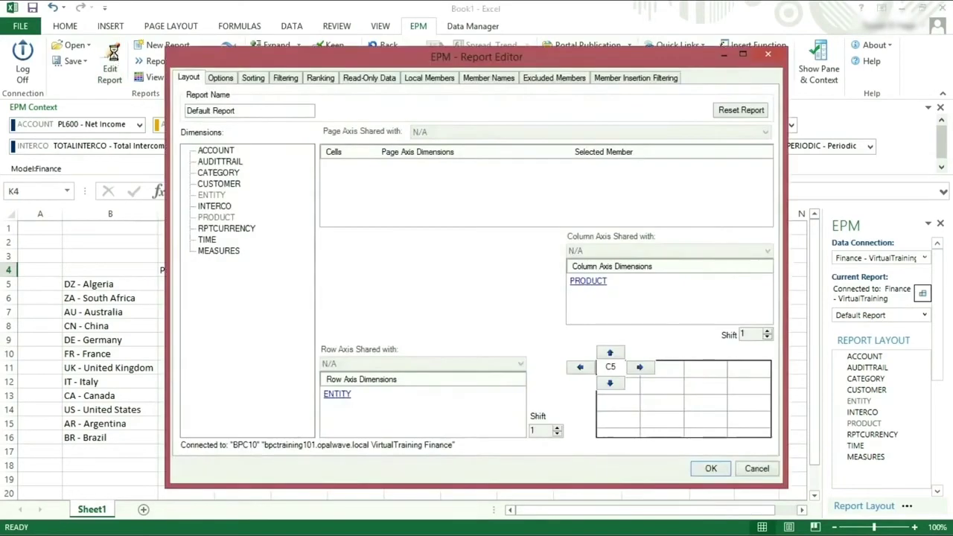
left_click(251, 79)
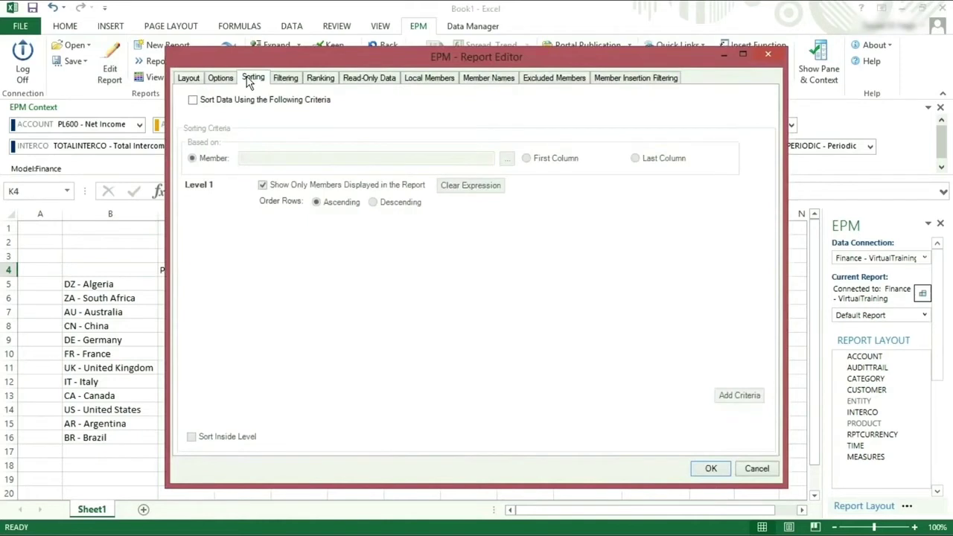
left_click(193, 100)
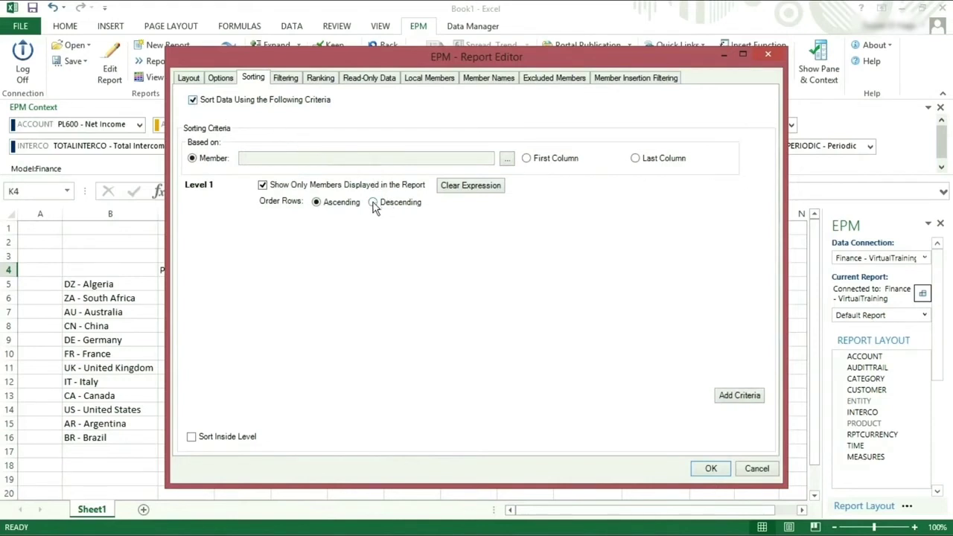
left_click(636, 160)
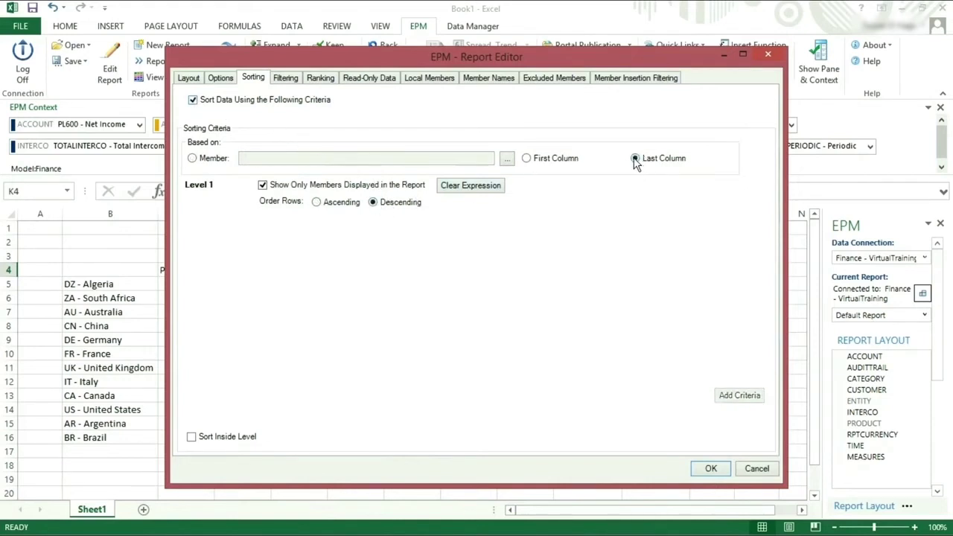
left_click(717, 469)
left_click_drag(665, 284, 655, 410)
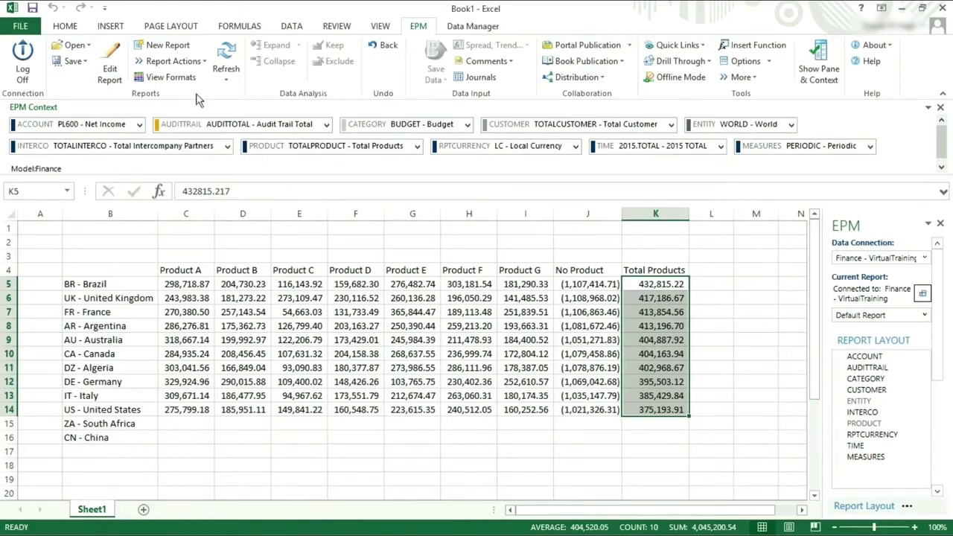
Enable data filtering for the report and base the filter on the Total Products column
left_click(109, 66)
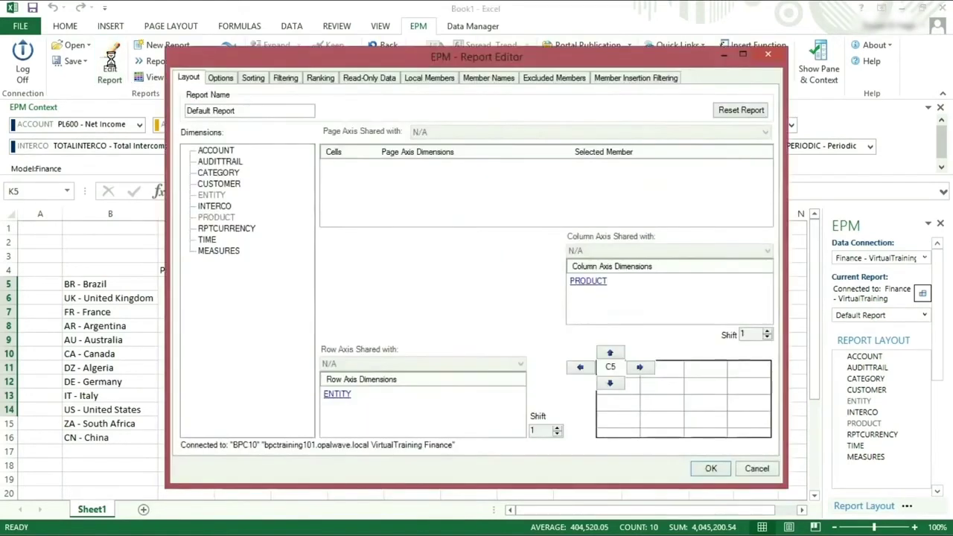
left_click(284, 79)
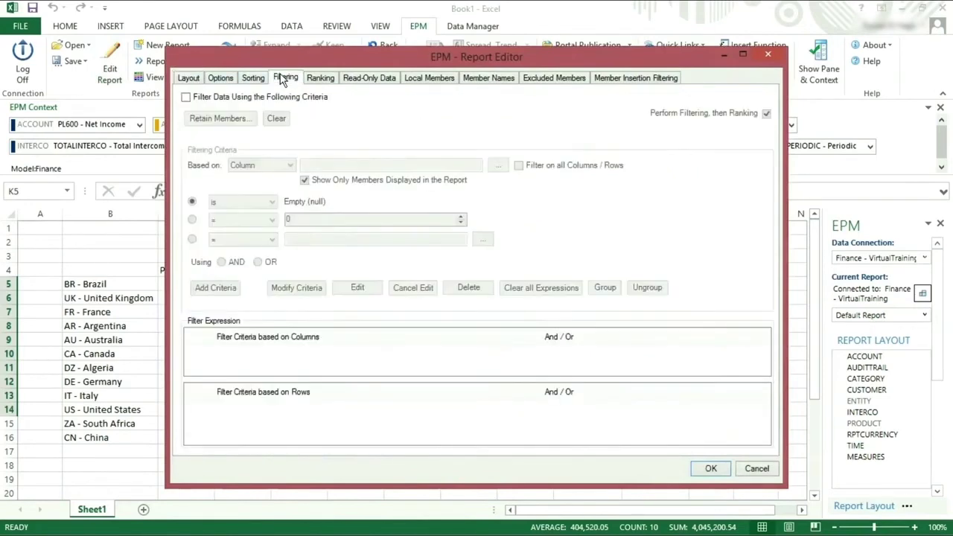
left_click(187, 98)
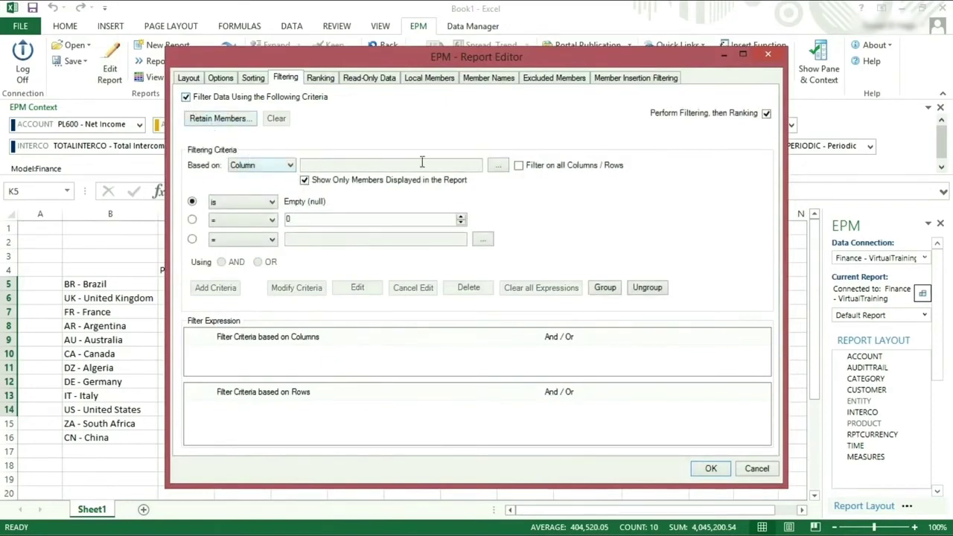
left_click(498, 165)
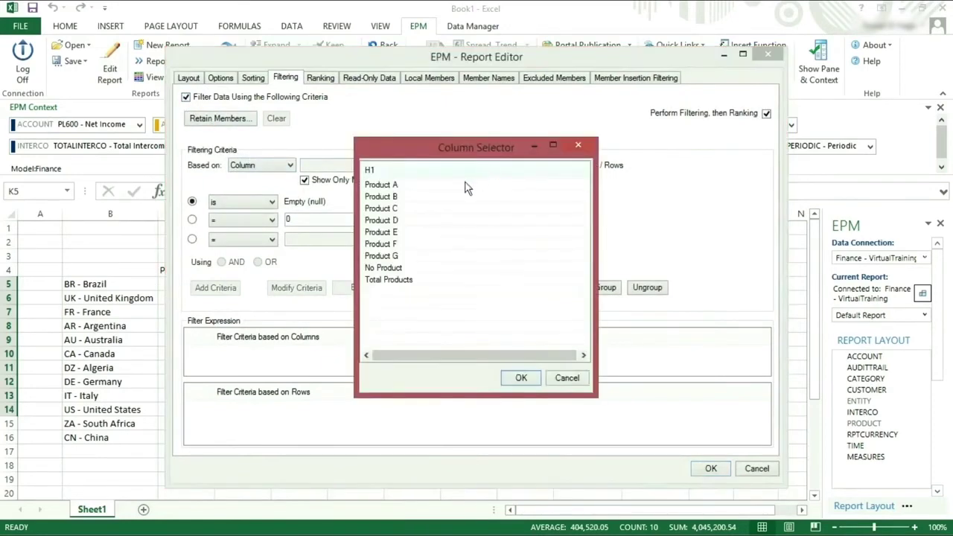
left_click(402, 280)
left_click(523, 380)
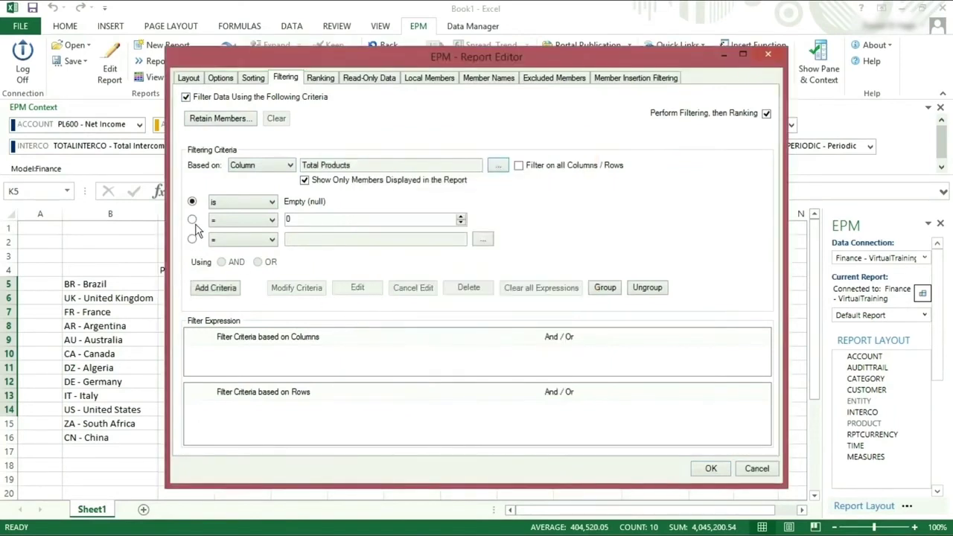
Add a filter criterion keeping Total Products values greater than 400000 and apply it to the report
left_click(191, 221)
left_click(238, 221)
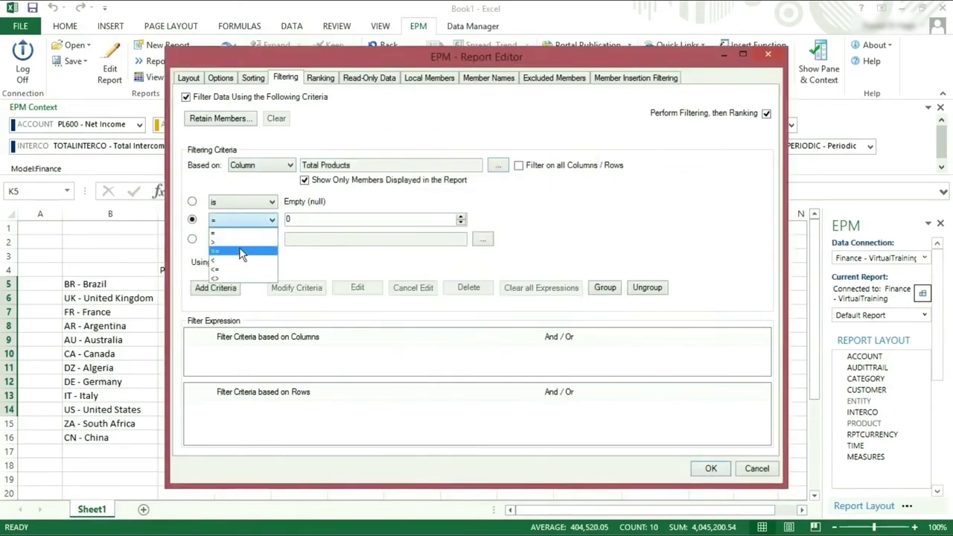
left_click(239, 243)
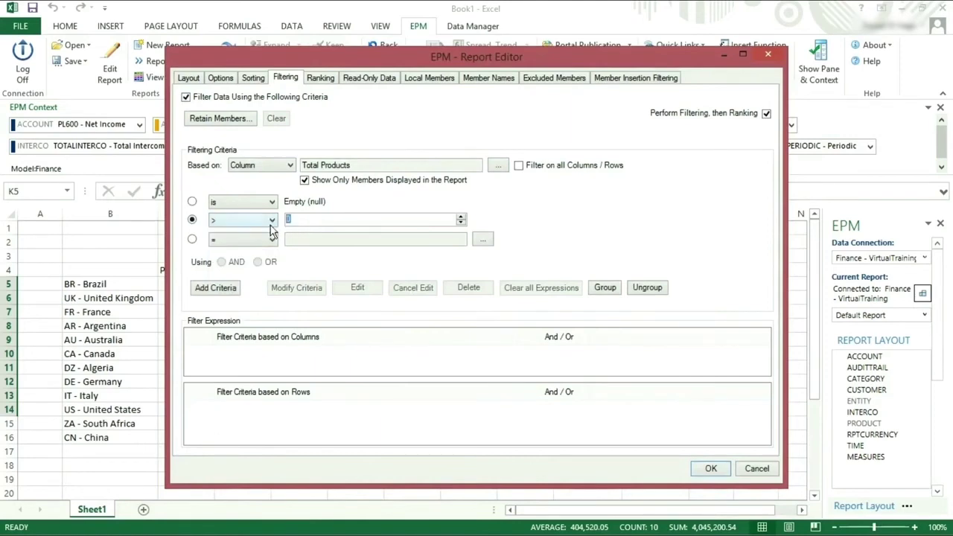
type("400000")
left_click(216, 288)
left_click(272, 353)
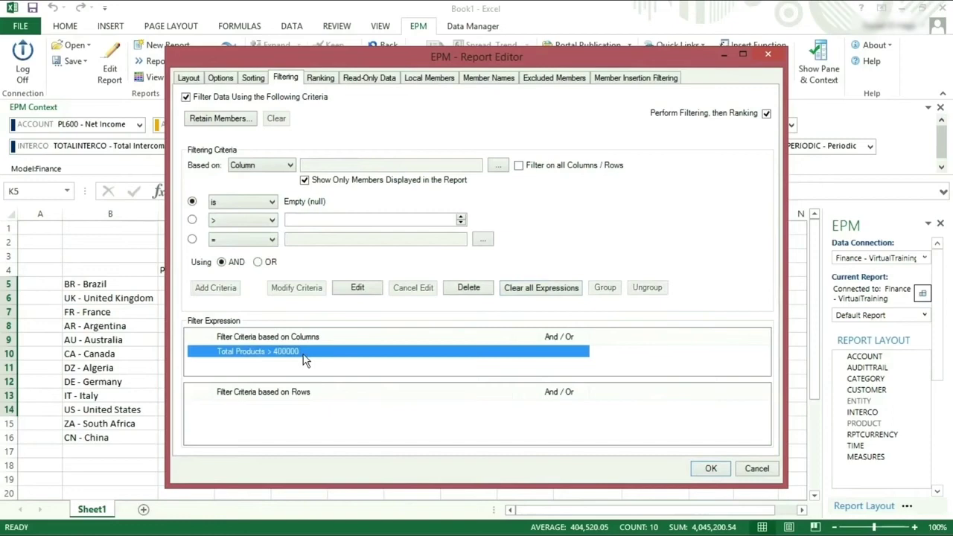
left_click(710, 470)
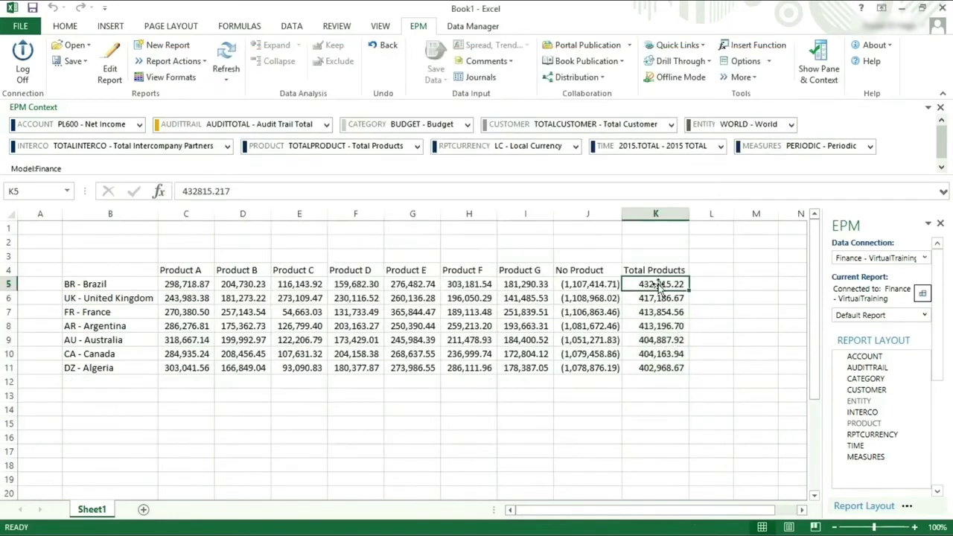
left_click_drag(659, 287, 665, 367)
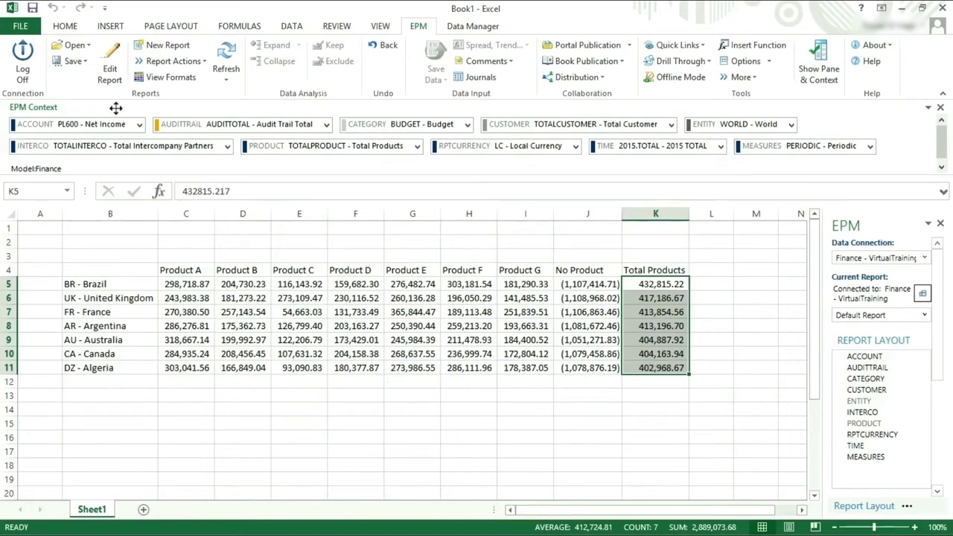
Rank the report data based on the Total Products member, displaying the top 5 rows, and apply the ranking
left_click(121, 70)
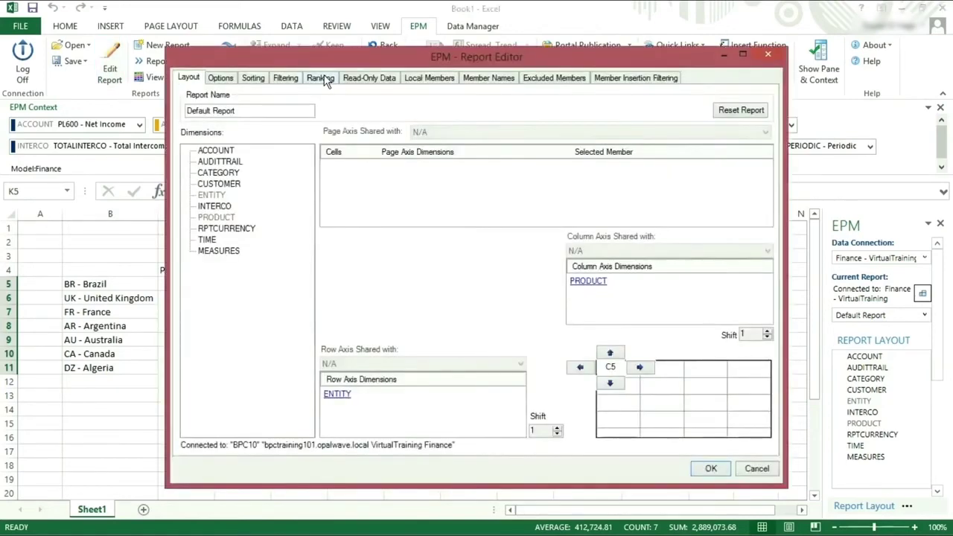
left_click(322, 77)
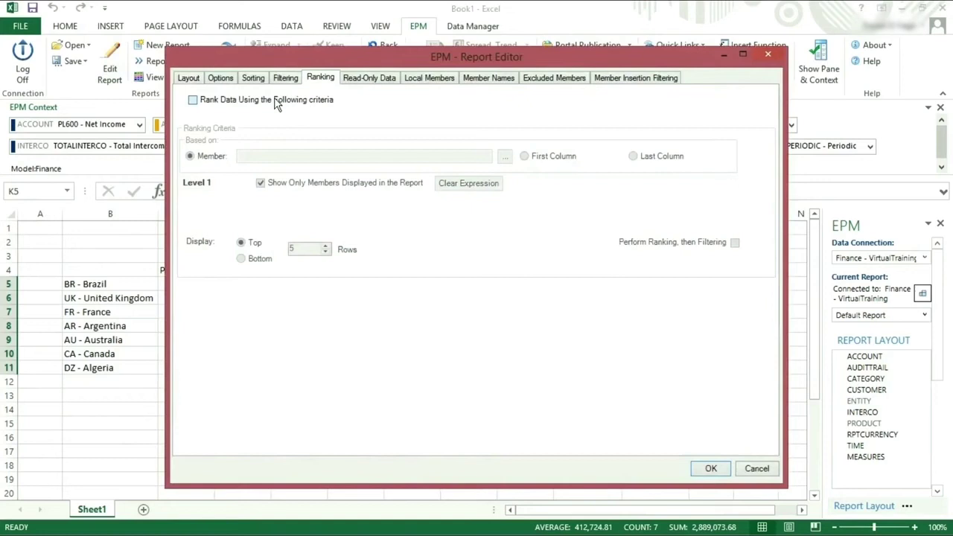
left_click(194, 101)
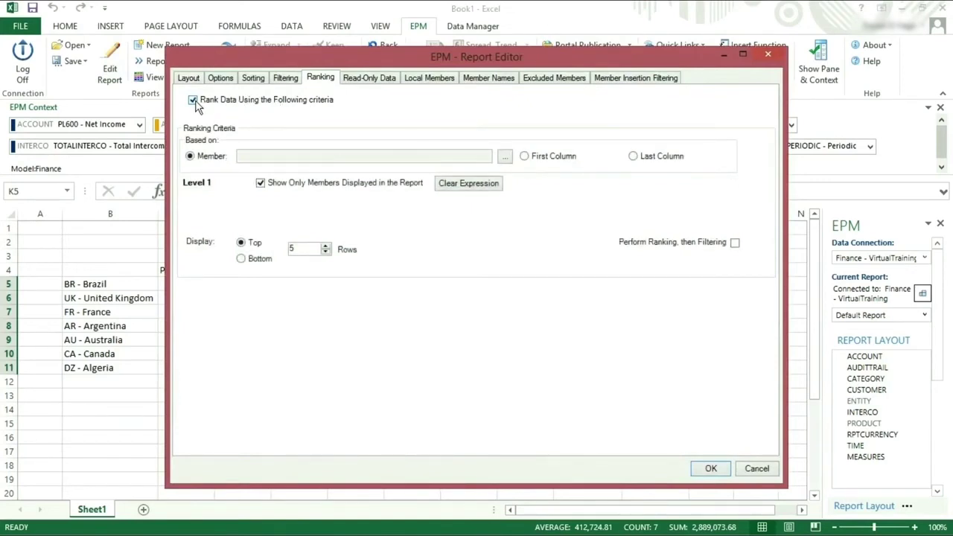
left_click(505, 158)
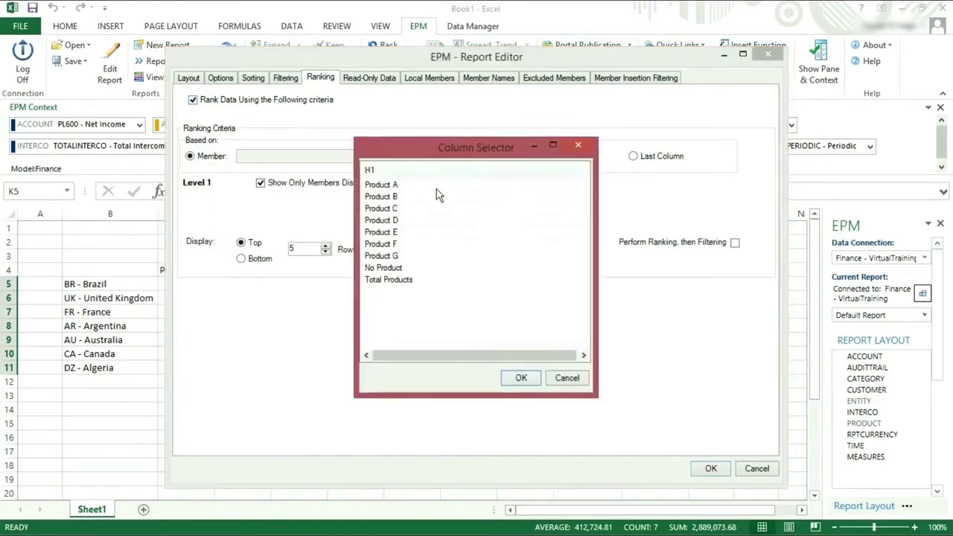
left_click(398, 280)
left_click(517, 377)
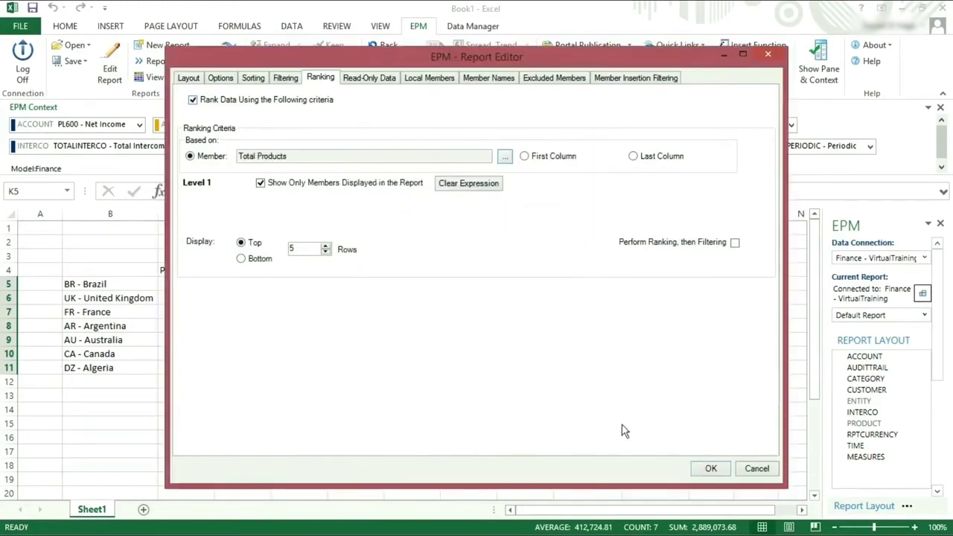
left_click(712, 468)
left_click_drag(673, 284, 661, 339)
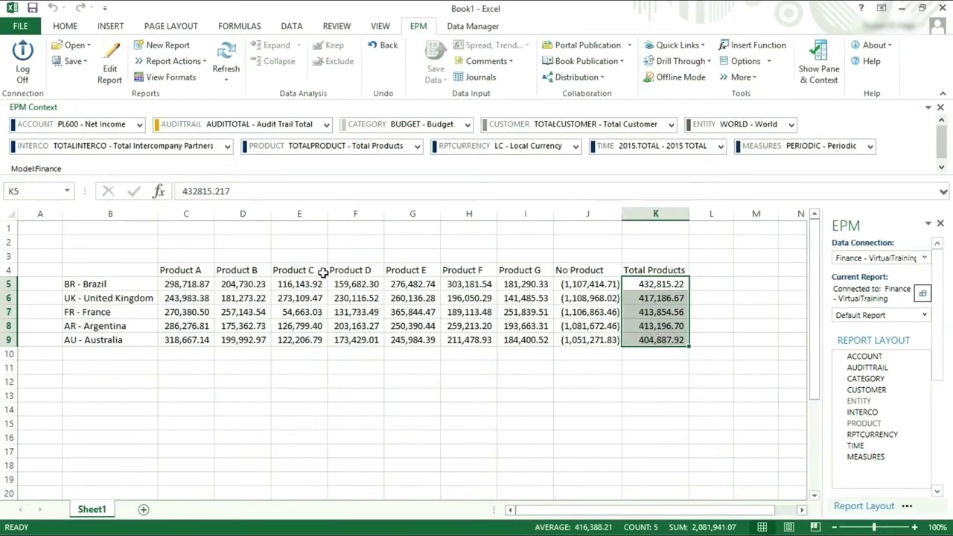
Examine the report's Local Members settings and leave the Report Editor without making changes
left_click(112, 69)
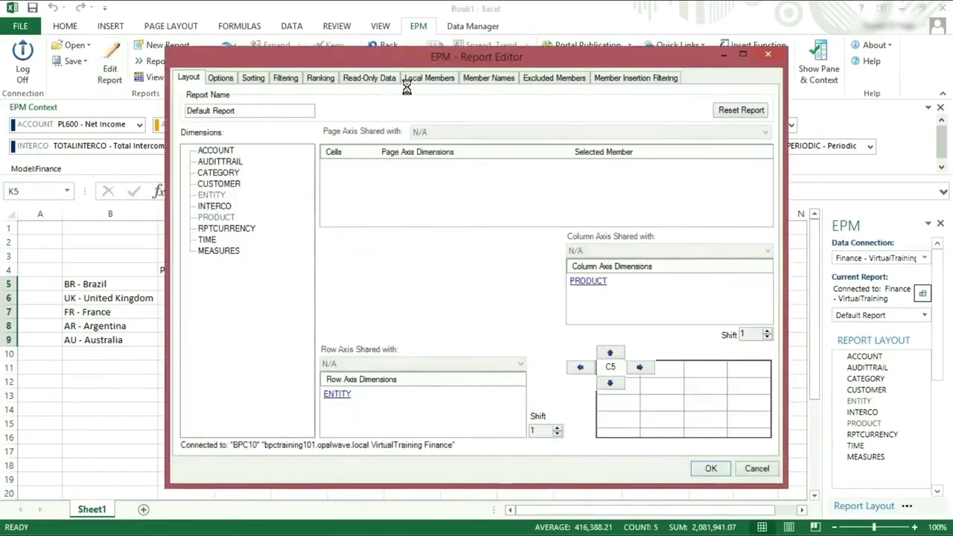
left_click(435, 79)
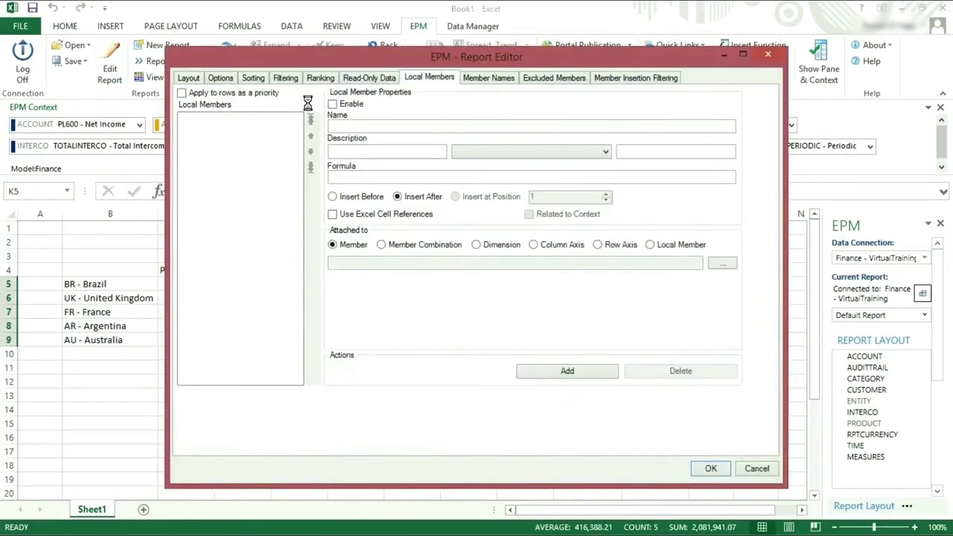
left_click(768, 57)
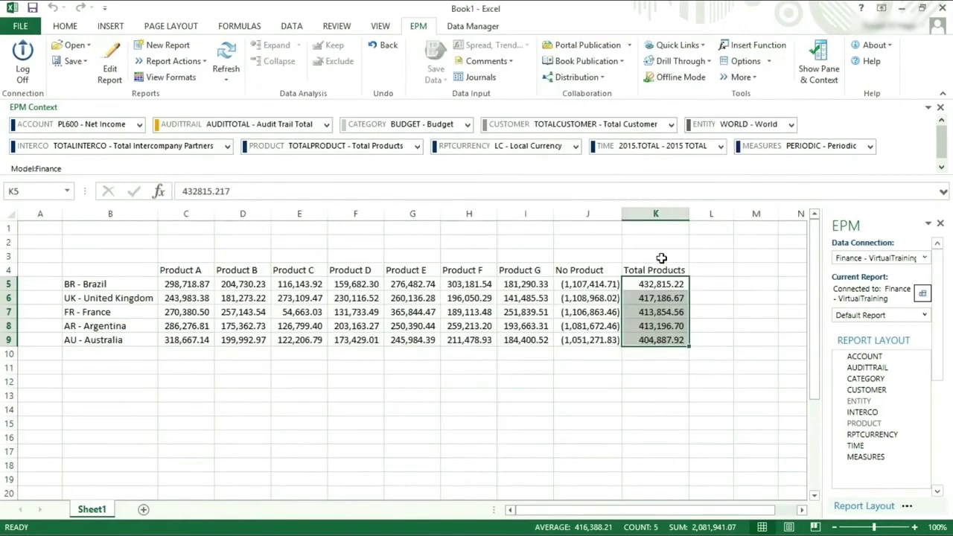
Activate Local Member Recognition in the EPM sheet options
left_click(662, 258)
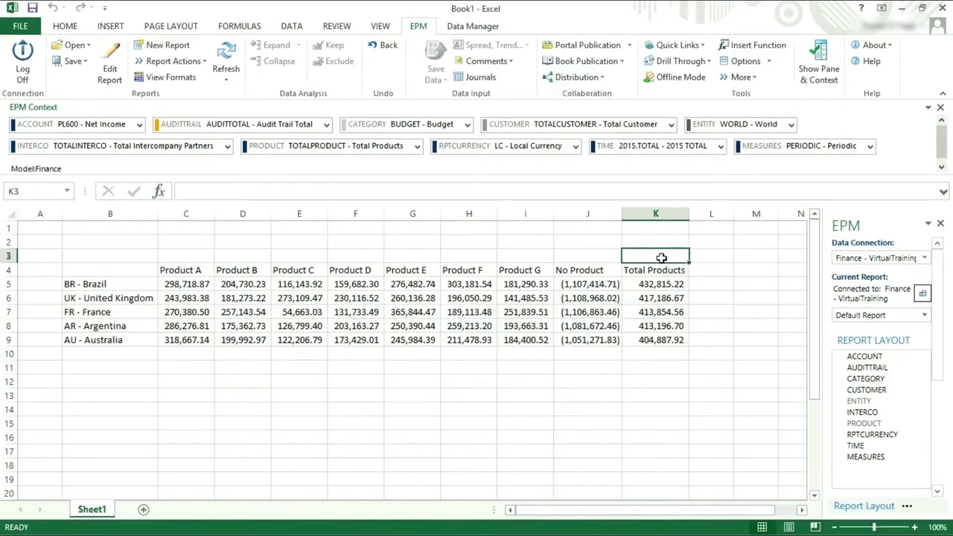
left_click(736, 62)
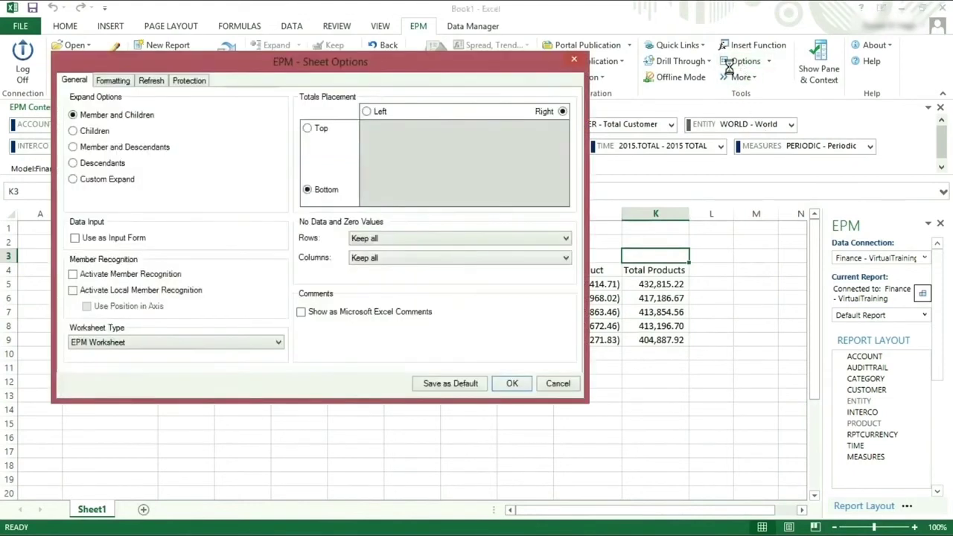
left_click(73, 291)
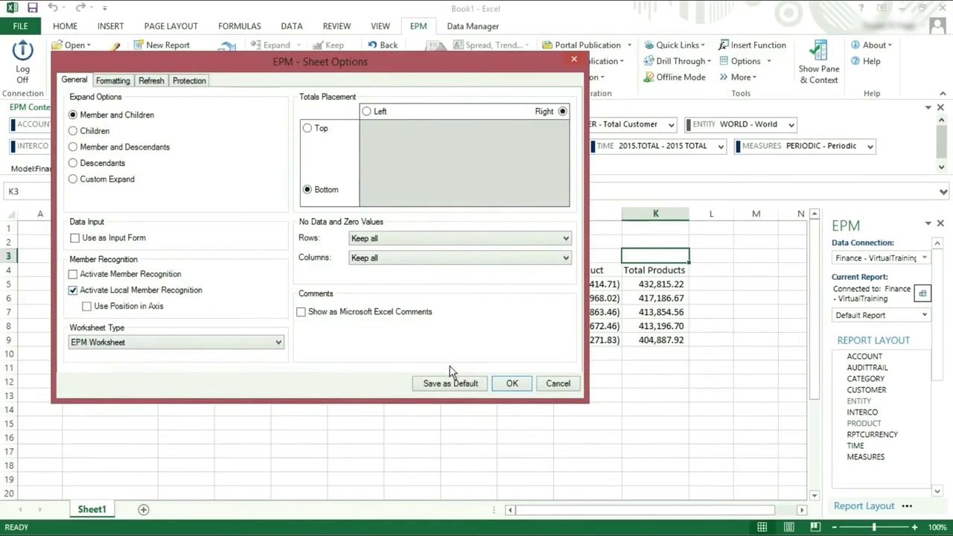
left_click(512, 383)
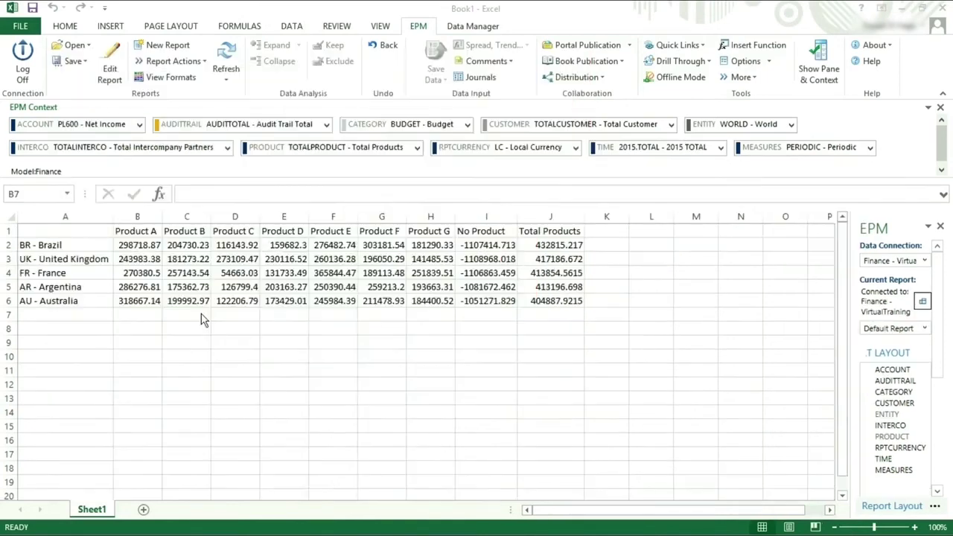
Enter an AVERAGE formula over B2:B6 in cell B7, directly below the Product A values
left_click(138, 316)
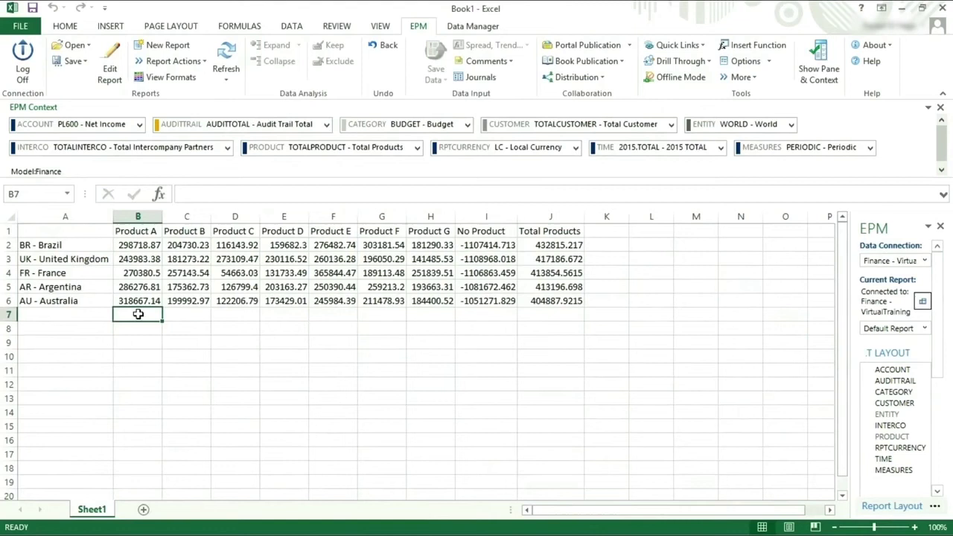
type("=average(")
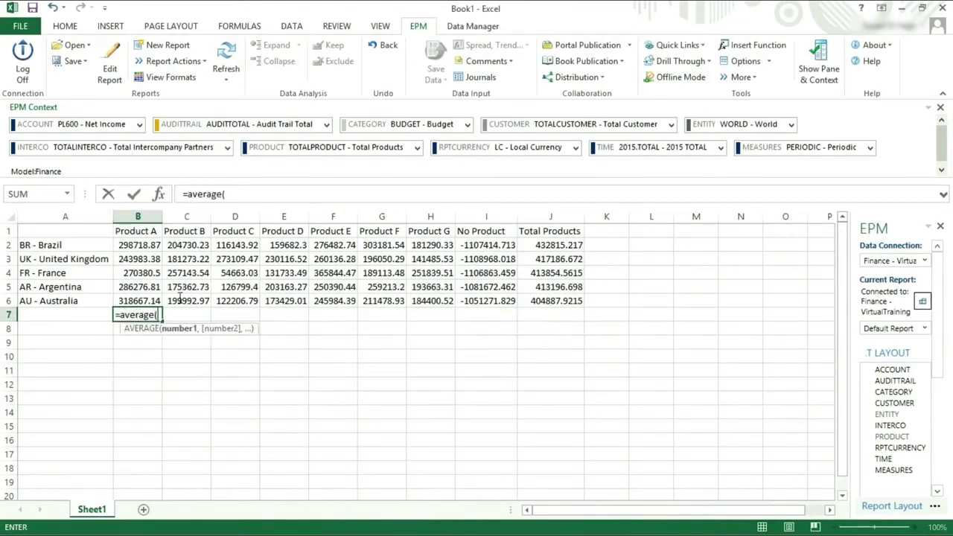
left_click_drag(146, 245, 142, 296)
type(")")
key("Return")
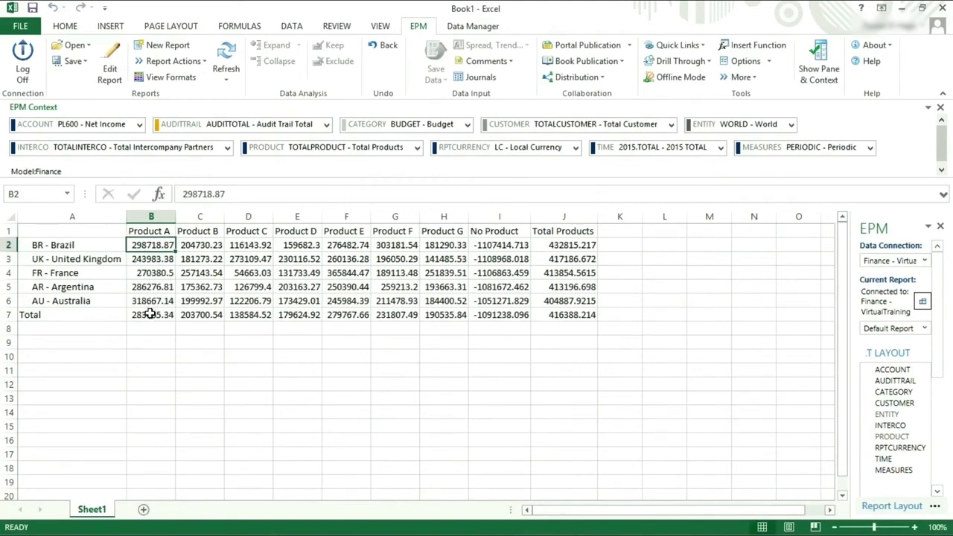
Inspect the local member formula in A7 and the formulas across C7:J7
left_click(78, 315)
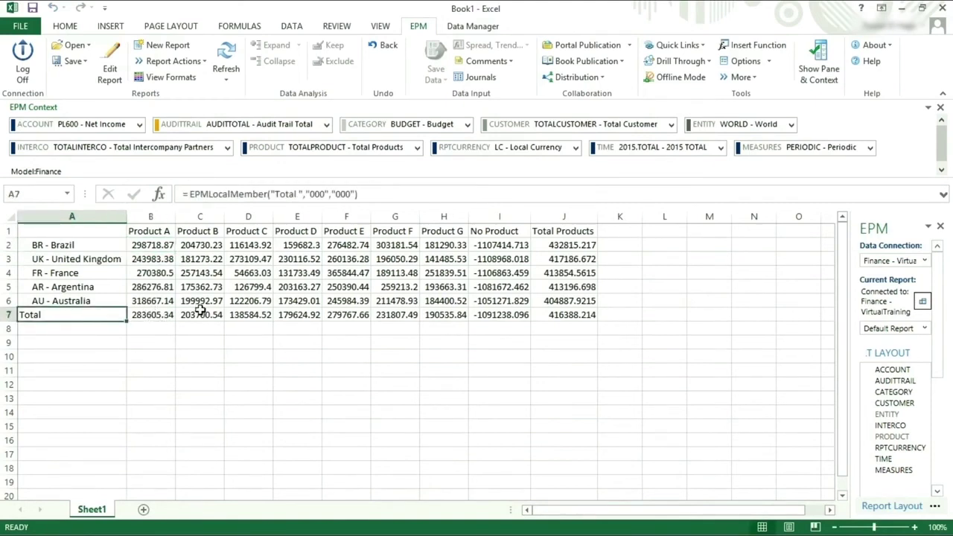
left_click_drag(200, 314, 549, 312)
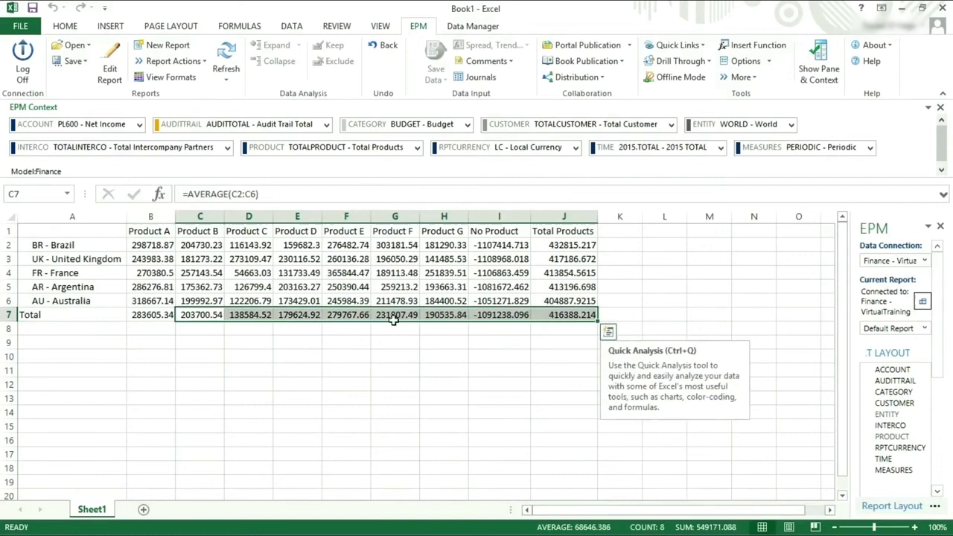
left_click(149, 342)
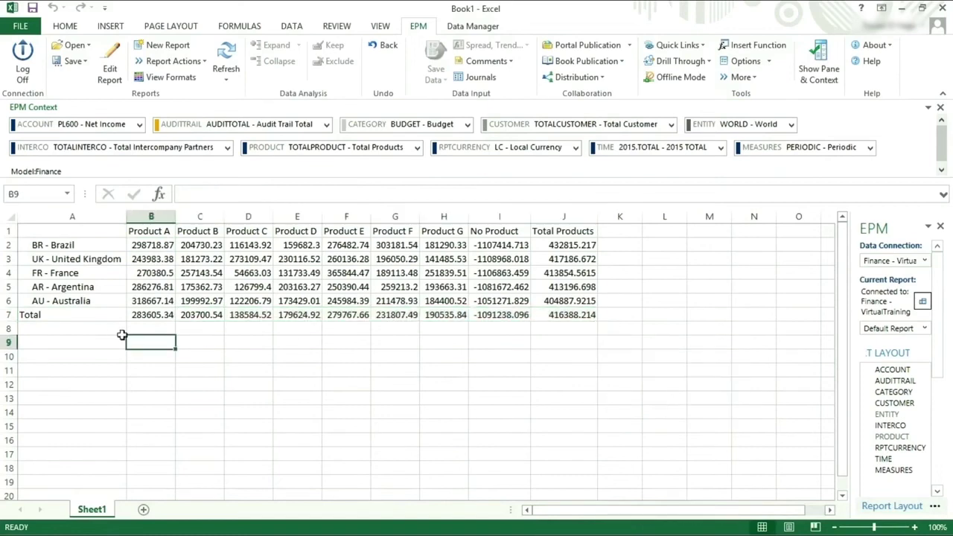
Change the description of local member LocalMember000 to AVERAGE and check its label cell in the report
left_click(115, 73)
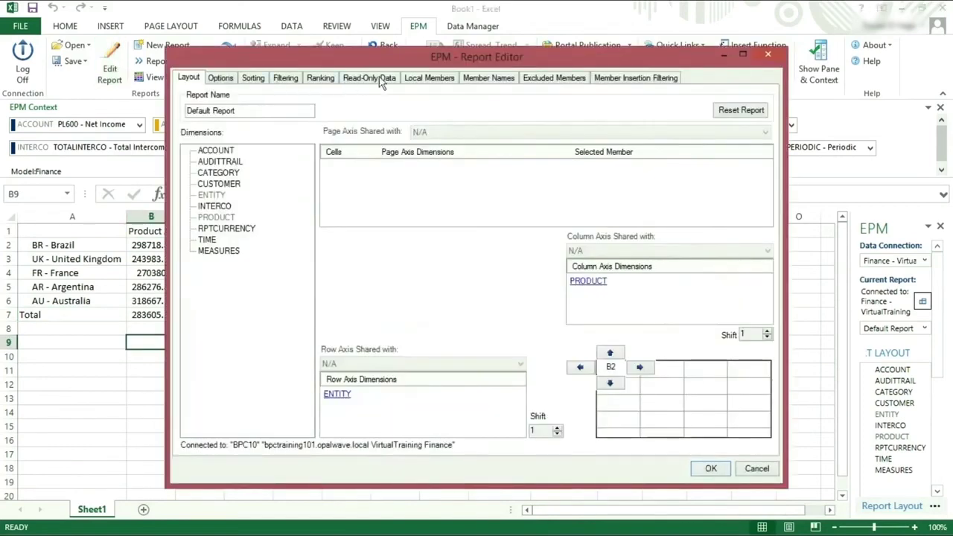
left_click(438, 78)
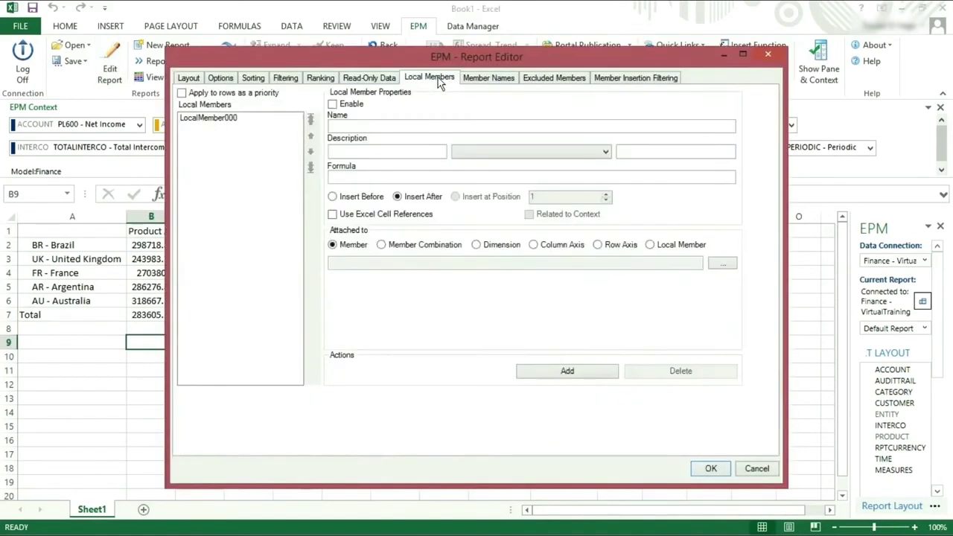
left_click(222, 121)
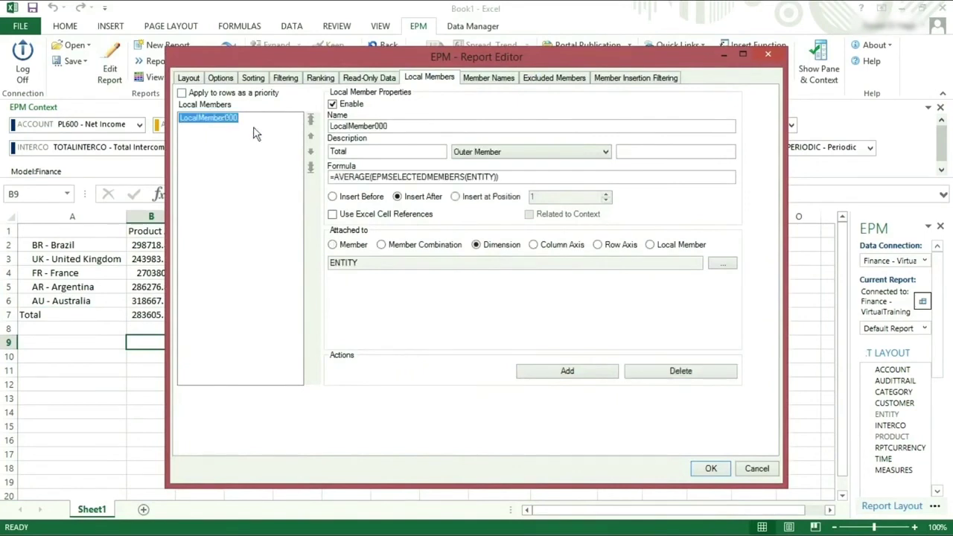
double_click(349, 152)
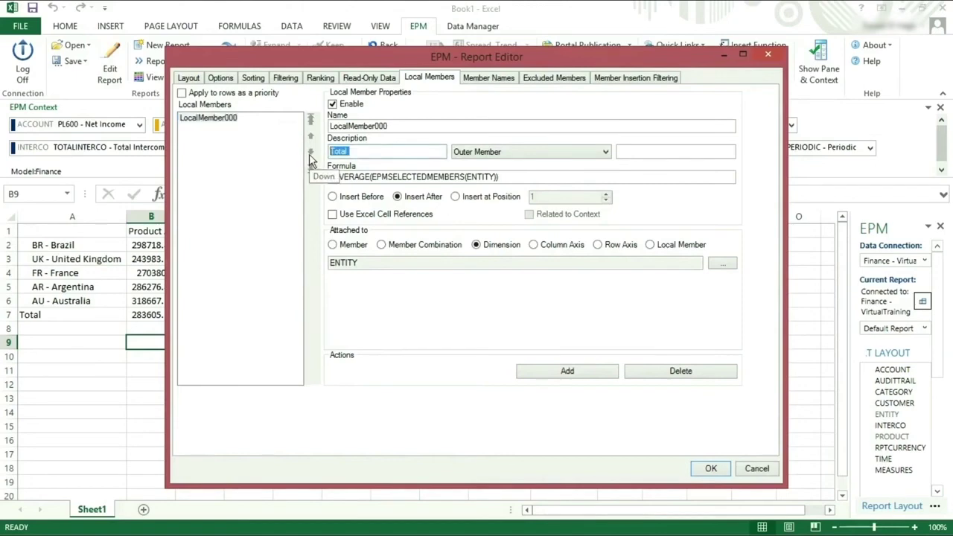
type("AVERAGE")
left_click(710, 468)
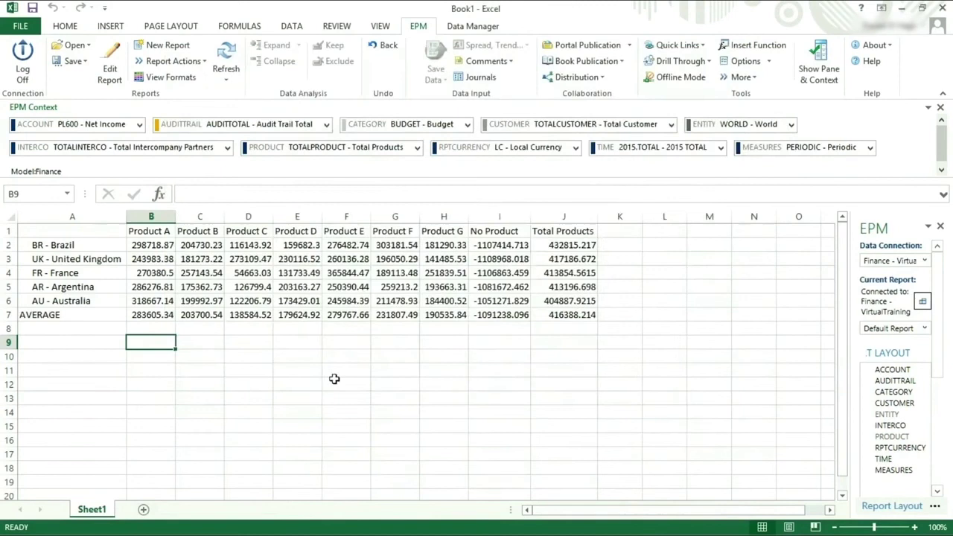
left_click(76, 318)
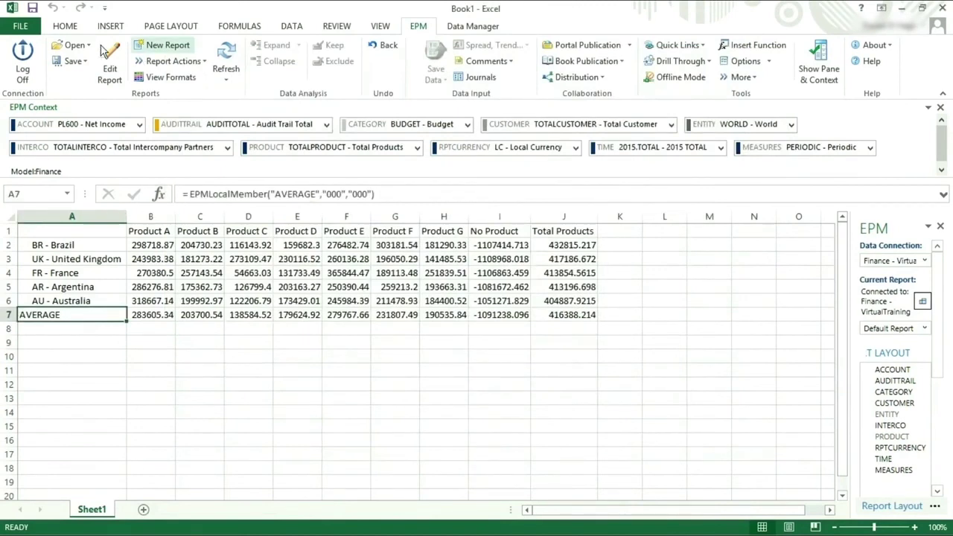
Edit the report so its PRODUCT dimension uses the base-level members of ECO - Eco instead of the Total Products context member and its children
left_click(110, 70)
left_click(589, 282)
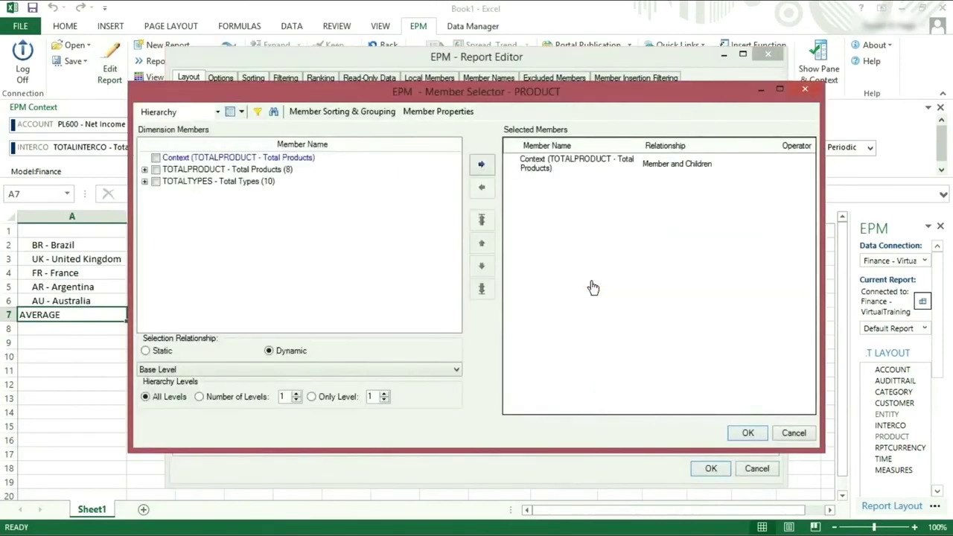
left_click(145, 170)
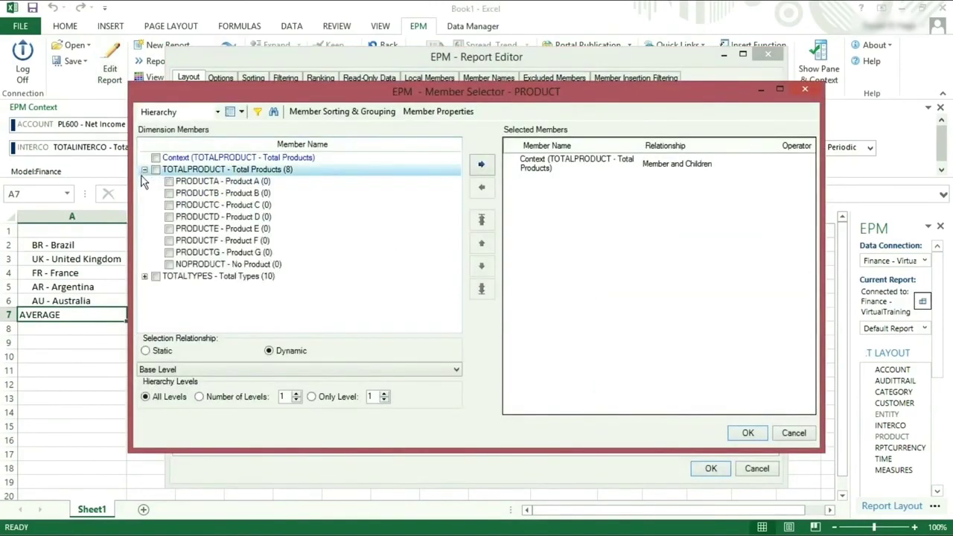
left_click(145, 276)
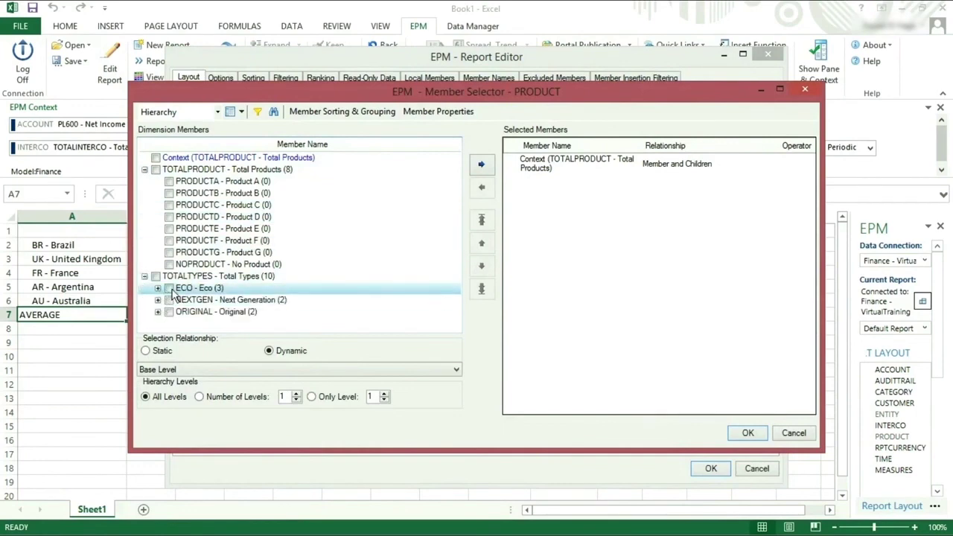
left_click(169, 289)
left_click(482, 164)
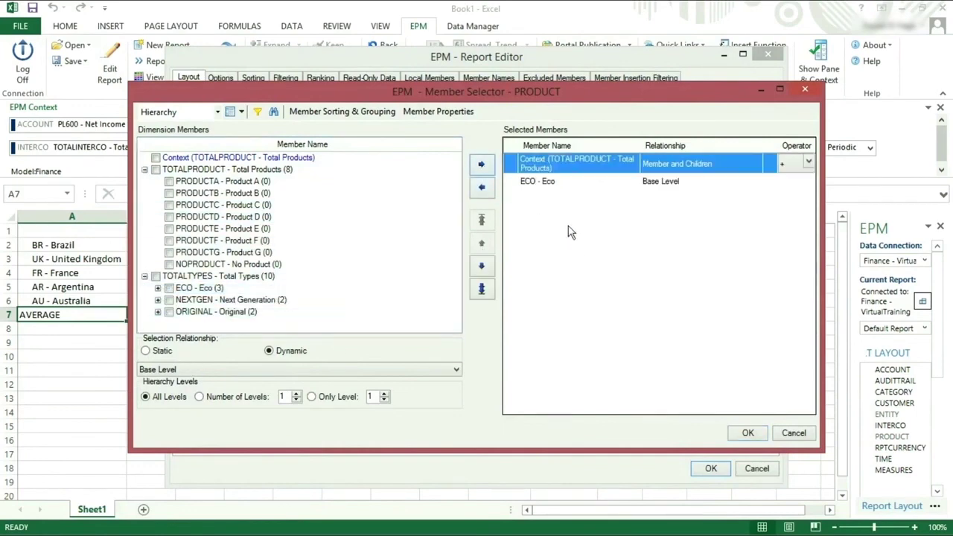
left_click(482, 188)
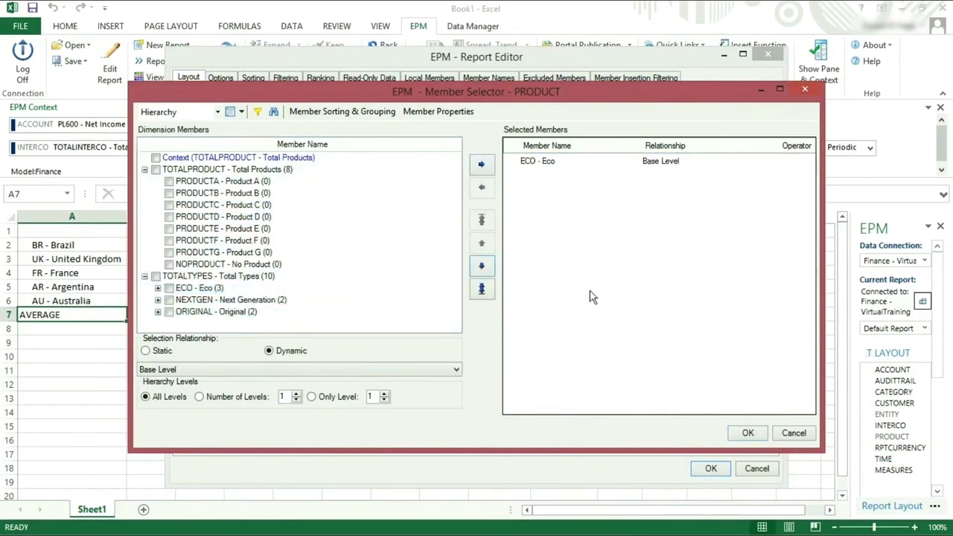
left_click(748, 434)
left_click(712, 469)
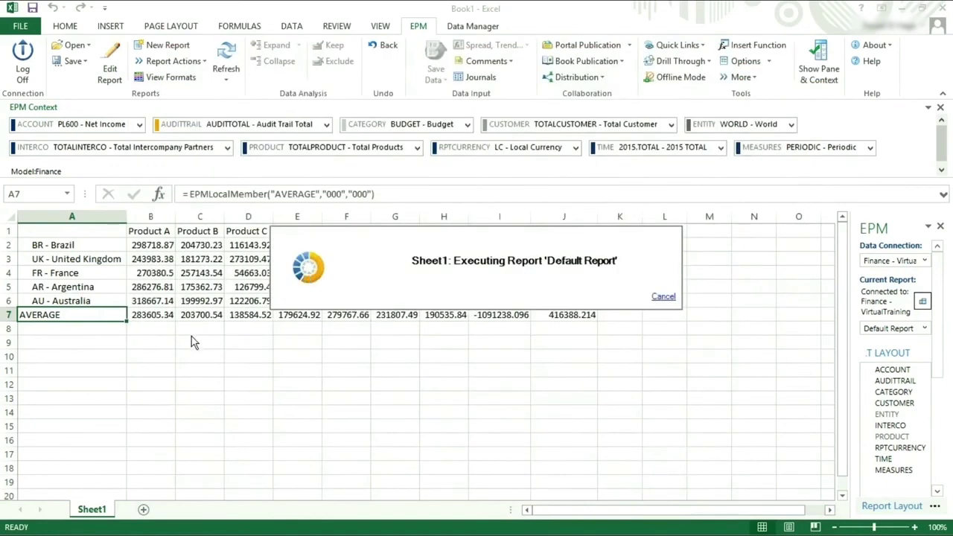
Inspect the AVERAGE formula in B7 and the cell range it references in the updated report
left_click(178, 318)
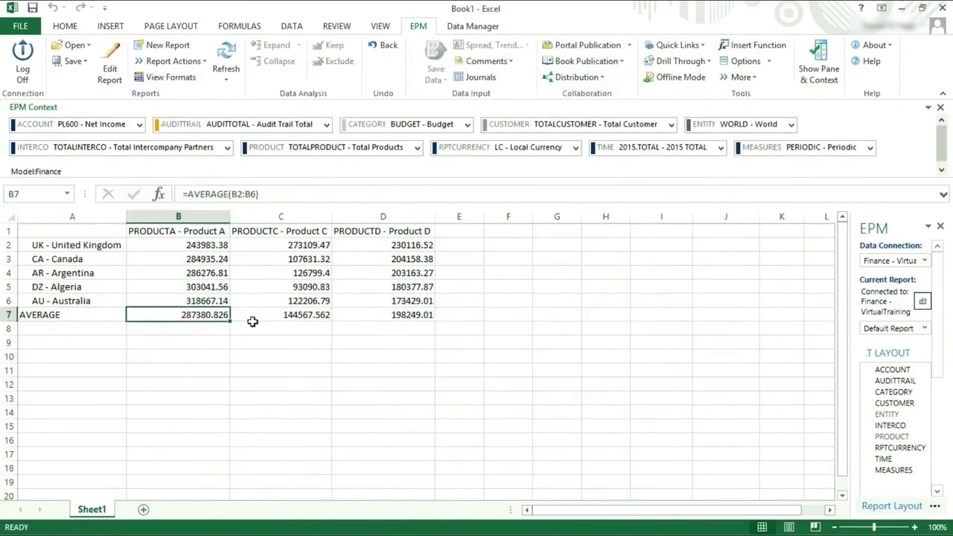
left_click(249, 193)
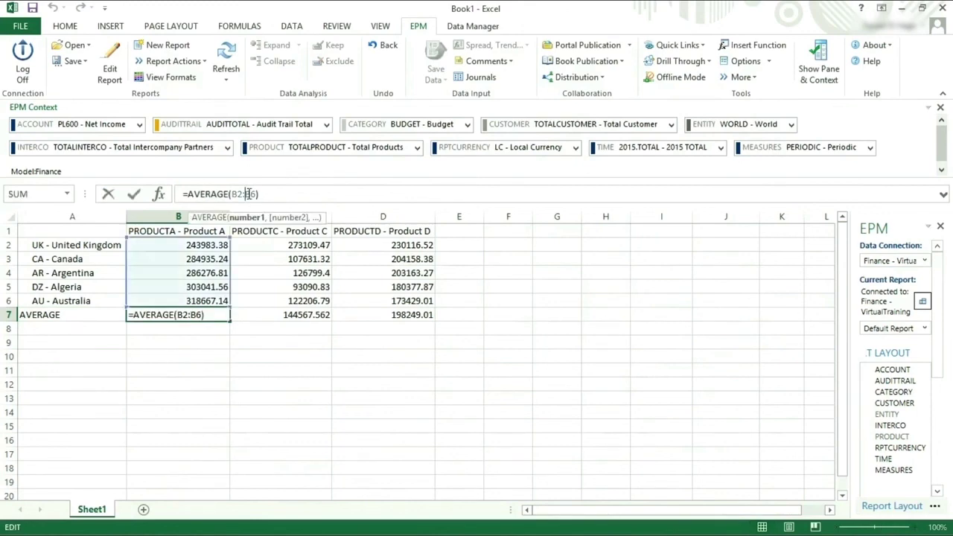